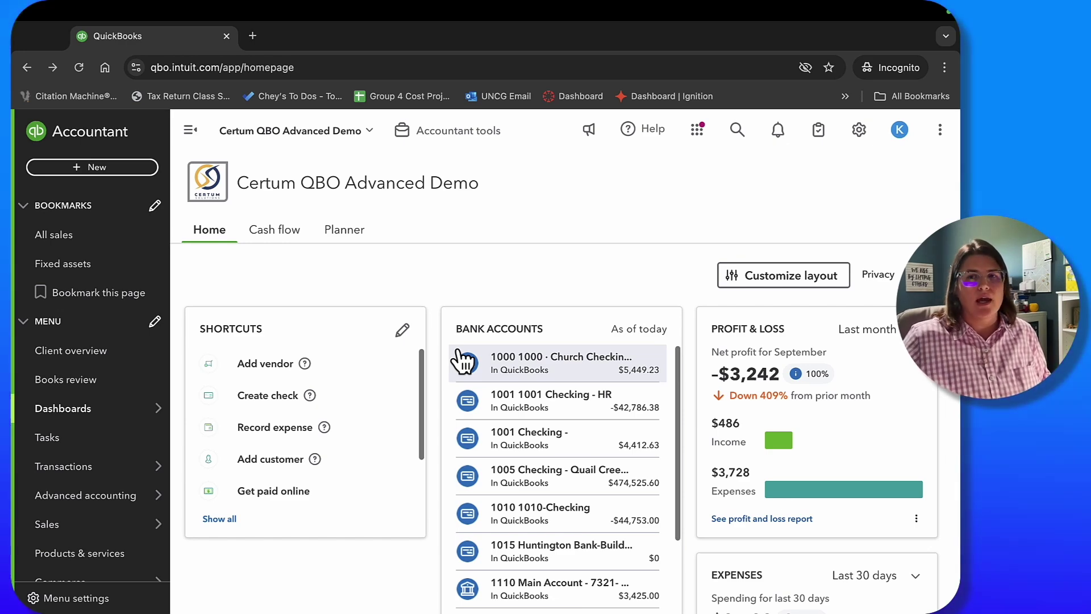
Step: Open Account and Settings and switch to the Sales settings section without saving
{"action": "left_click", "coordinate": [858, 130]}
{"action": "left_click", "coordinate": [390, 209]}
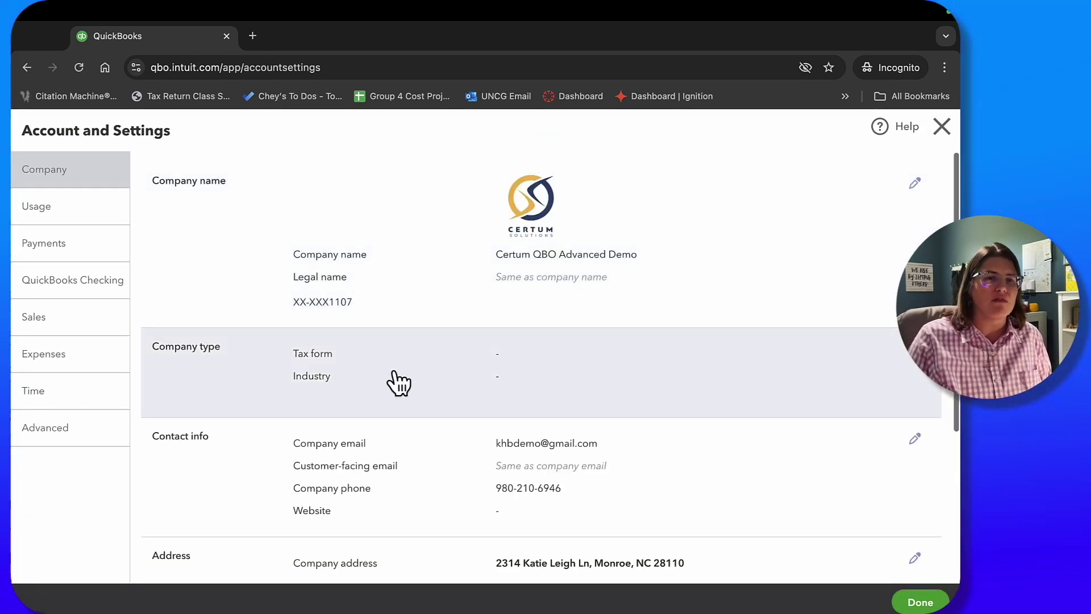
{"action": "left_click", "coordinate": [98, 335]}
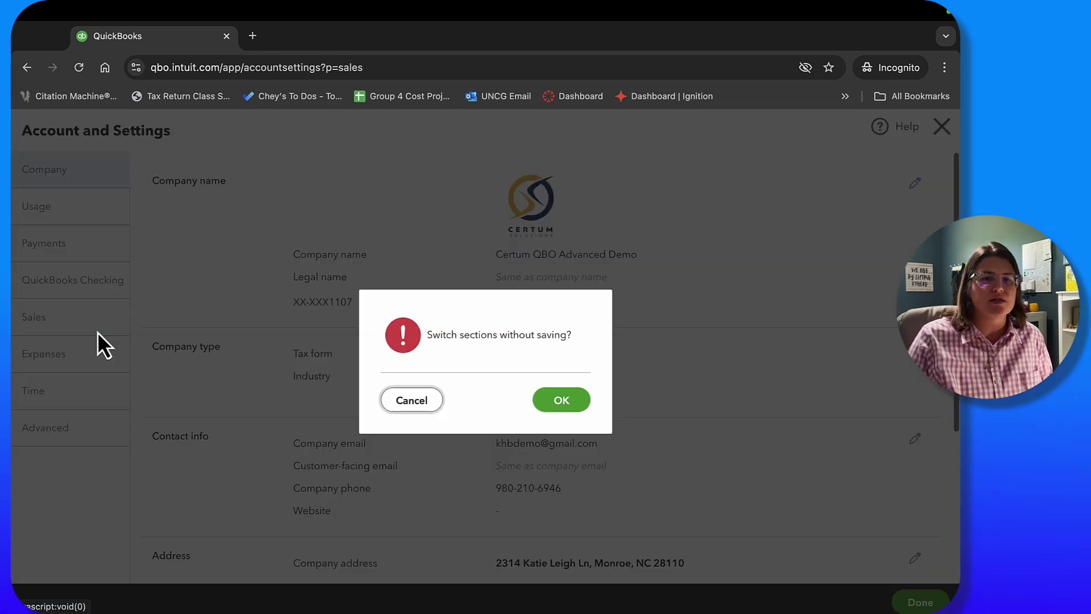
{"action": "left_click", "coordinate": [586, 405]}
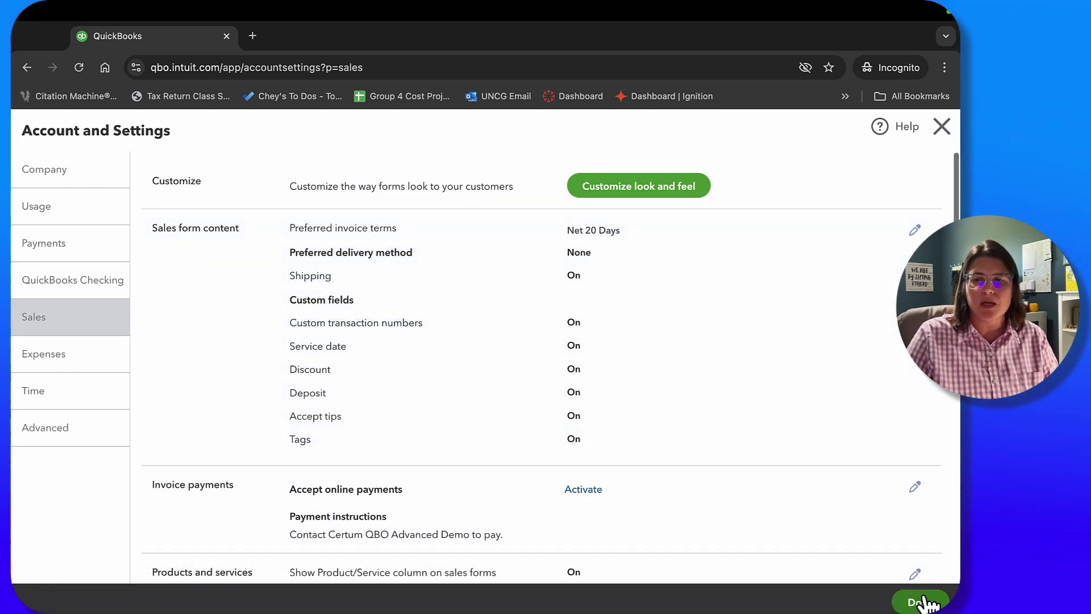
Step: Close settings, start a new sales receipt #301, and open its customer list
{"action": "left_click", "coordinate": [928, 601]}
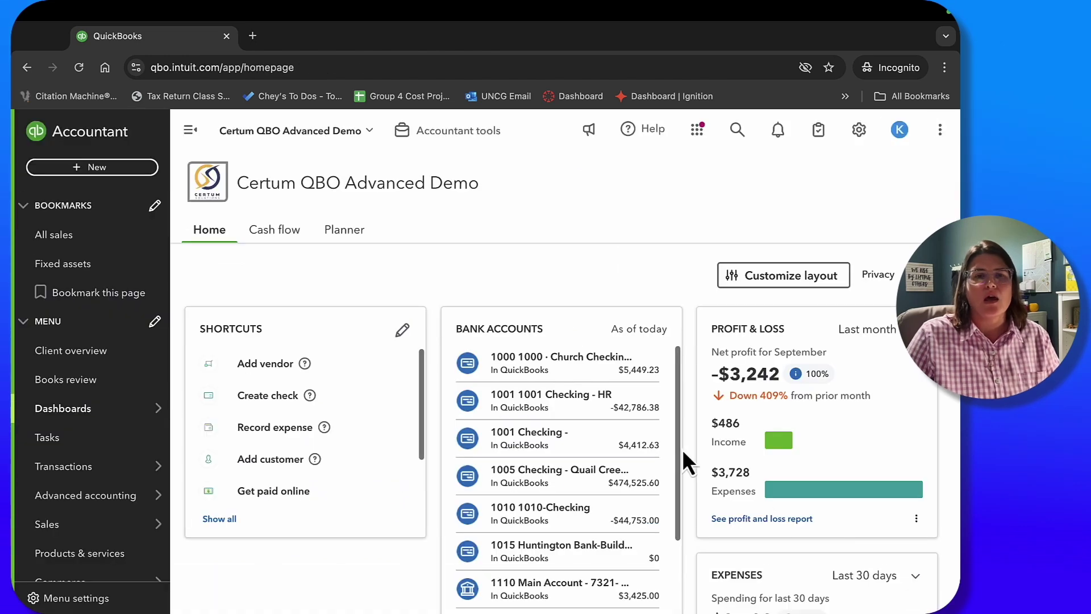
{"action": "left_click", "coordinate": [93, 167]}
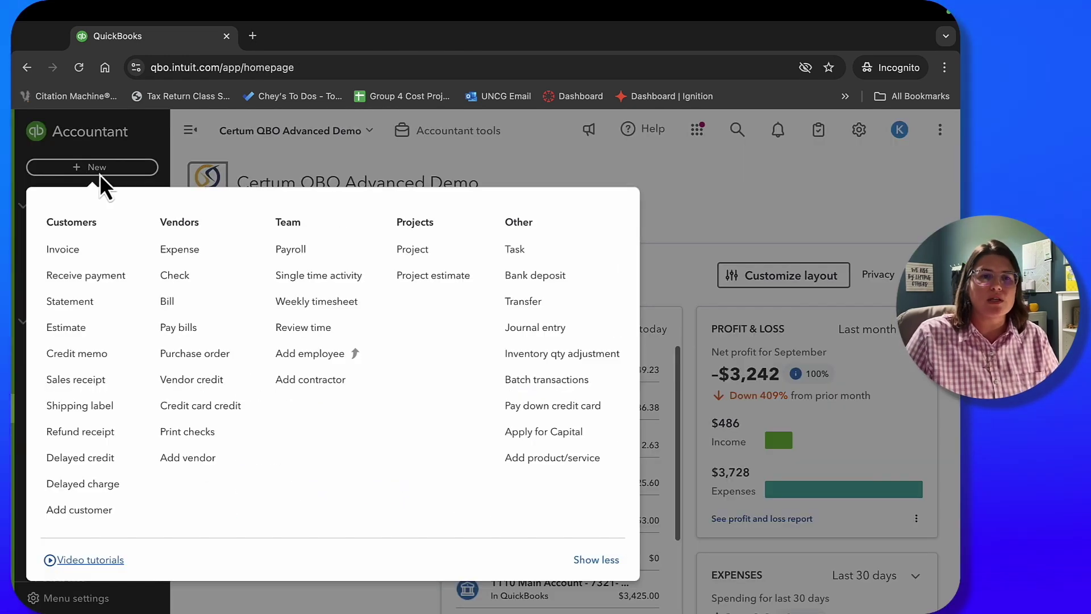
{"action": "left_click", "coordinate": [106, 379]}
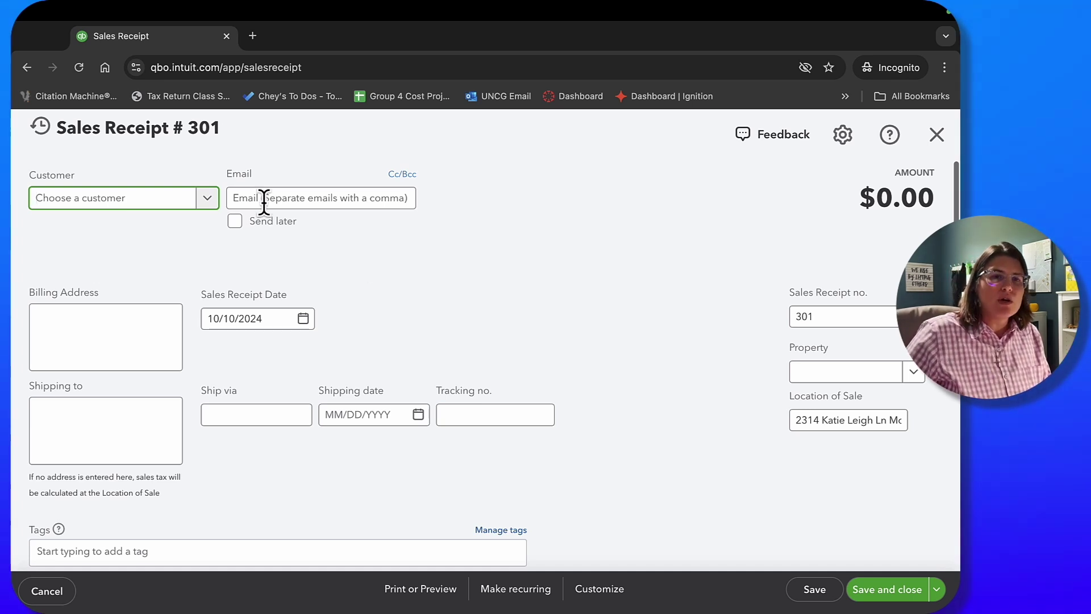
{"action": "left_click", "coordinate": [208, 202]}
Step: Choose 00Test Customer:Load 1002 as the receipt's customer
{"action": "left_click", "coordinate": [166, 279]}
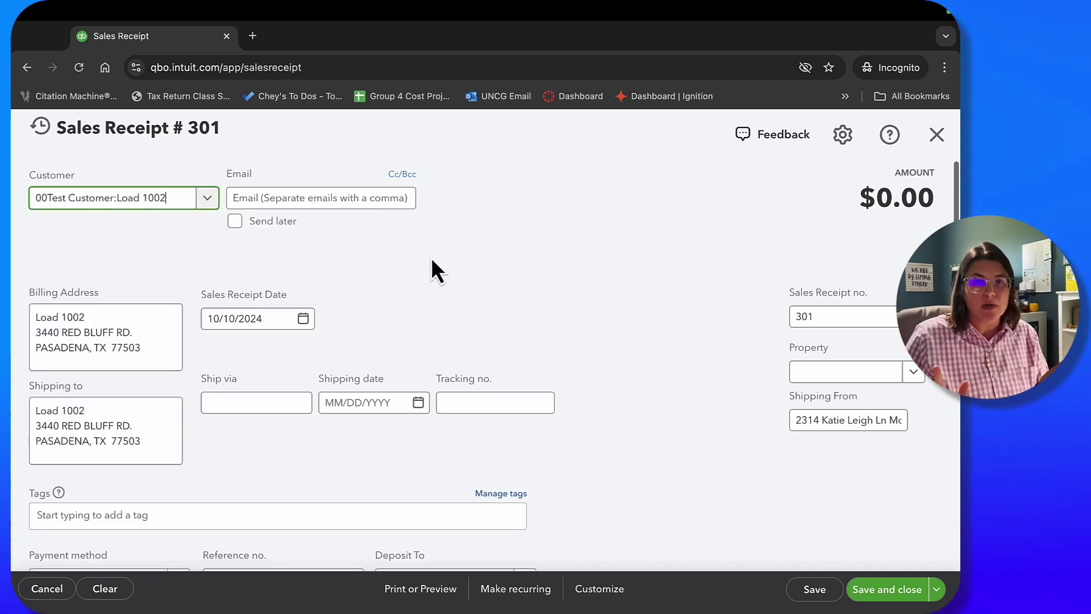
{"action": "key", "text": "Tab"}
{"action": "key", "text": "Tab"}
{"action": "key", "text": "Tab"}
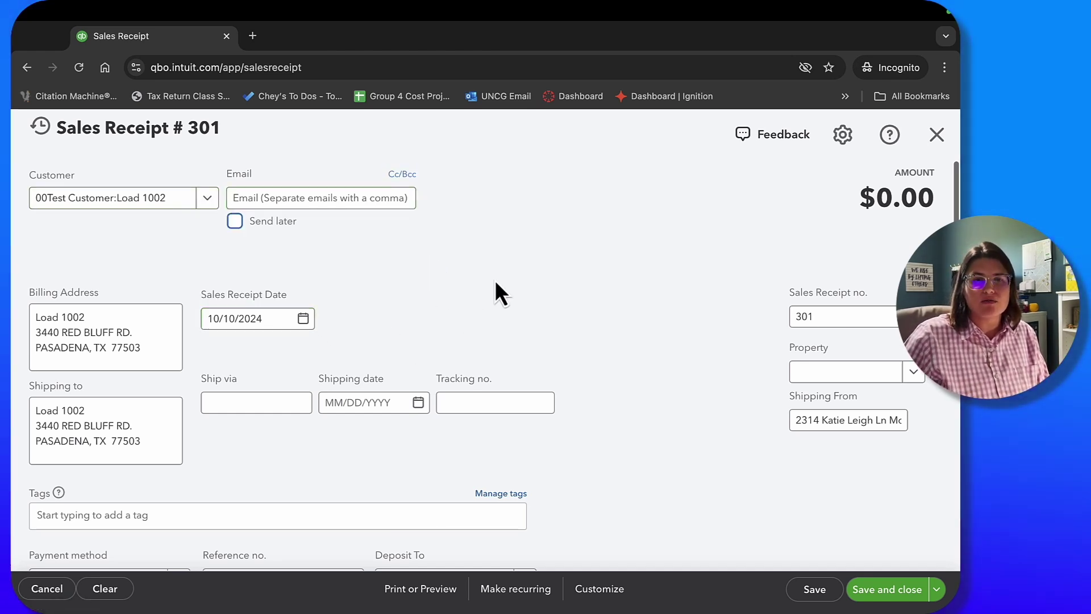
{"action": "scroll", "coordinate": [783, 326], "scroll_direction": "down", "scroll_amount": 2}
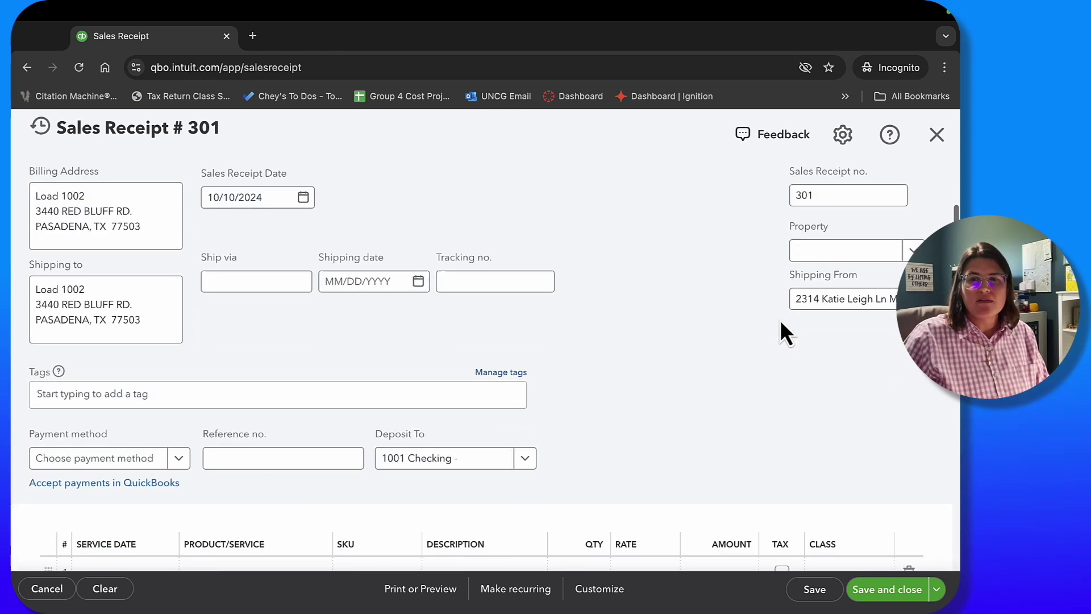
{"action": "left_click", "coordinate": [379, 273]}
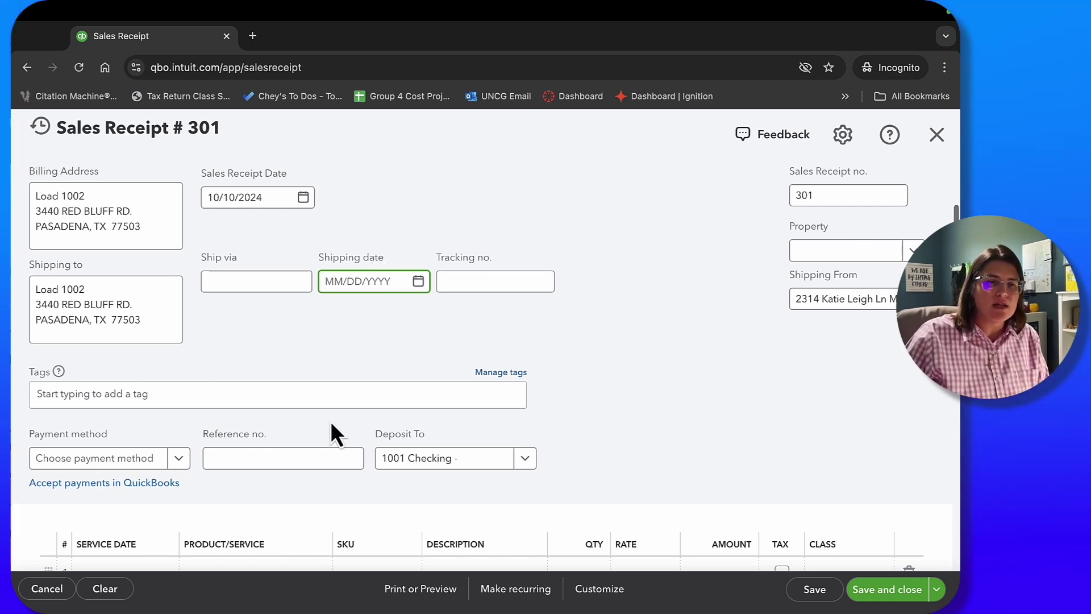
{"action": "scroll", "coordinate": [307, 418], "scroll_direction": "down", "scroll_amount": 1}
Step: Set the receipt's payment method to Cash
{"action": "left_click", "coordinate": [180, 432]}
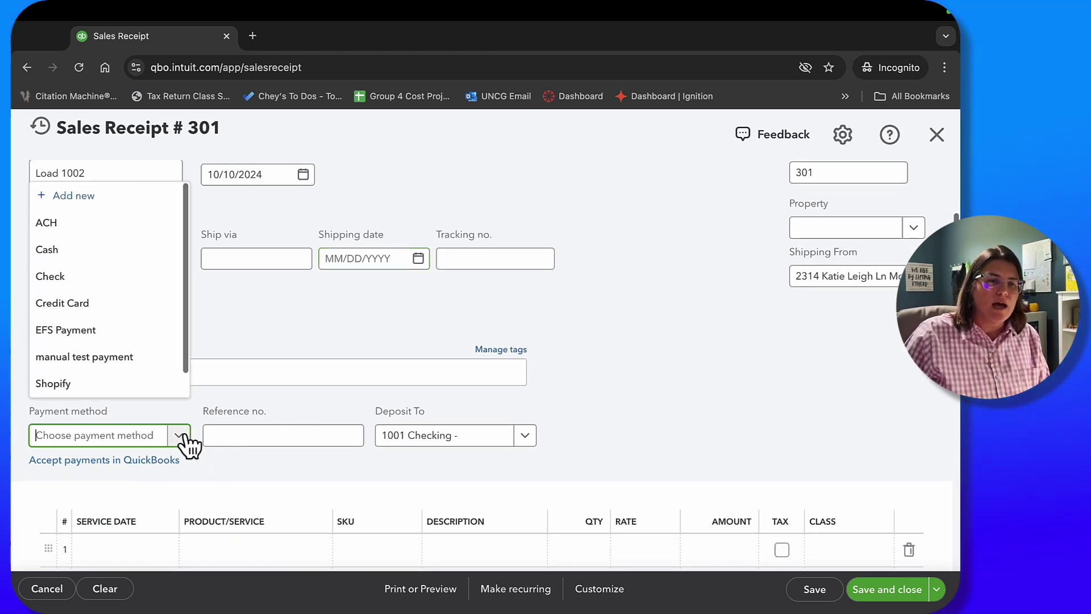
{"action": "left_click", "coordinate": [87, 252]}
{"action": "scroll", "coordinate": [784, 442], "scroll_direction": "down", "scroll_amount": 2}
{"action": "left_click", "coordinate": [777, 443]}
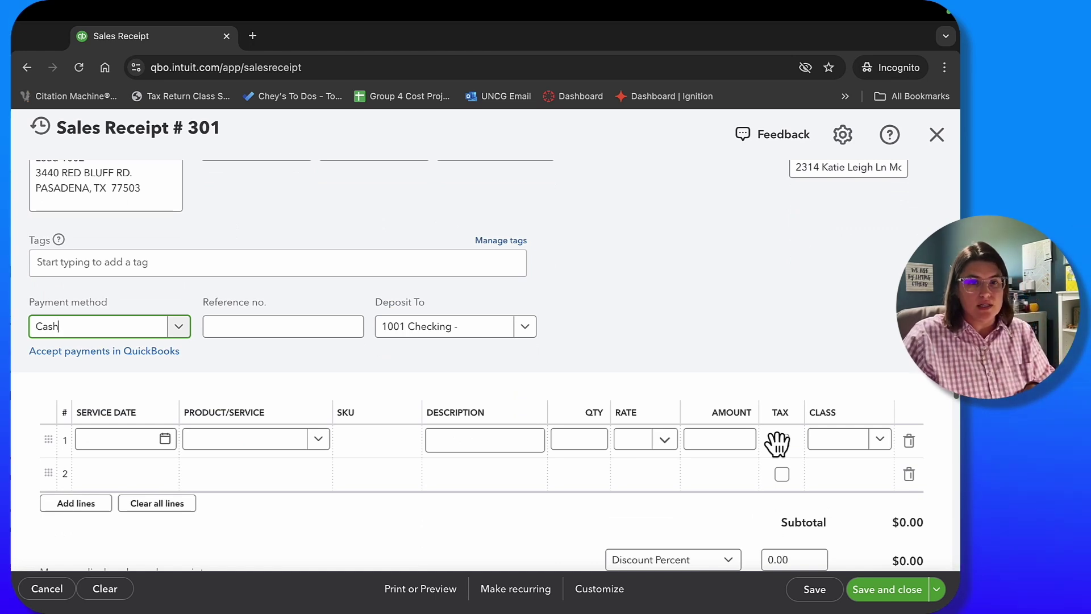
{"action": "left_click", "coordinate": [575, 330]}
Step: Keep the Deposit To account on 1001 Checking
{"action": "left_click", "coordinate": [526, 327]}
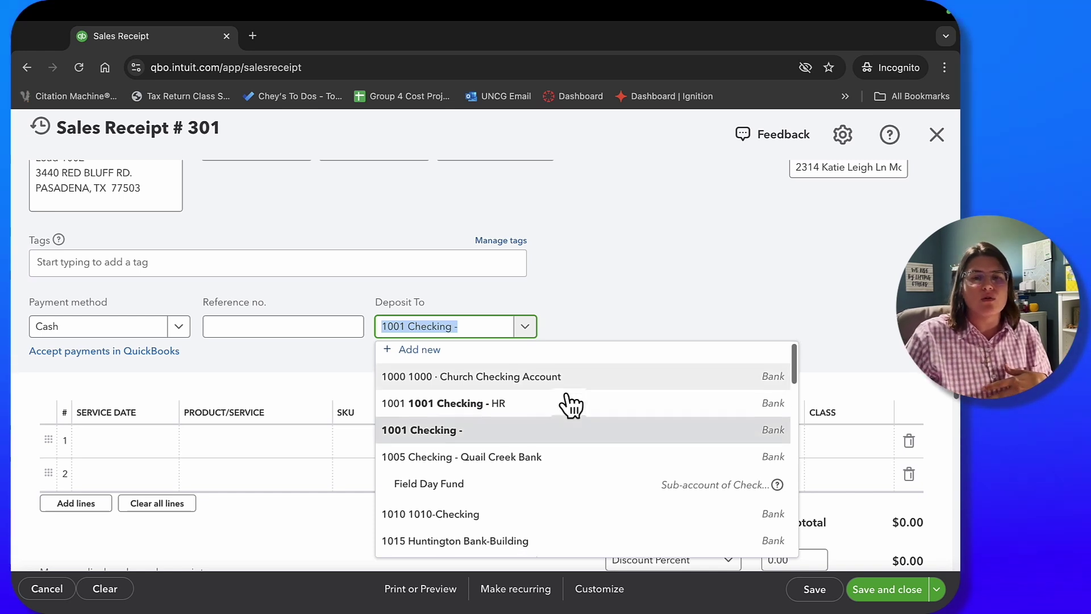
{"action": "scroll", "coordinate": [568, 407], "scroll_direction": "down", "scroll_amount": 2}
{"action": "scroll", "coordinate": [620, 420], "scroll_direction": "down", "scroll_amount": 5}
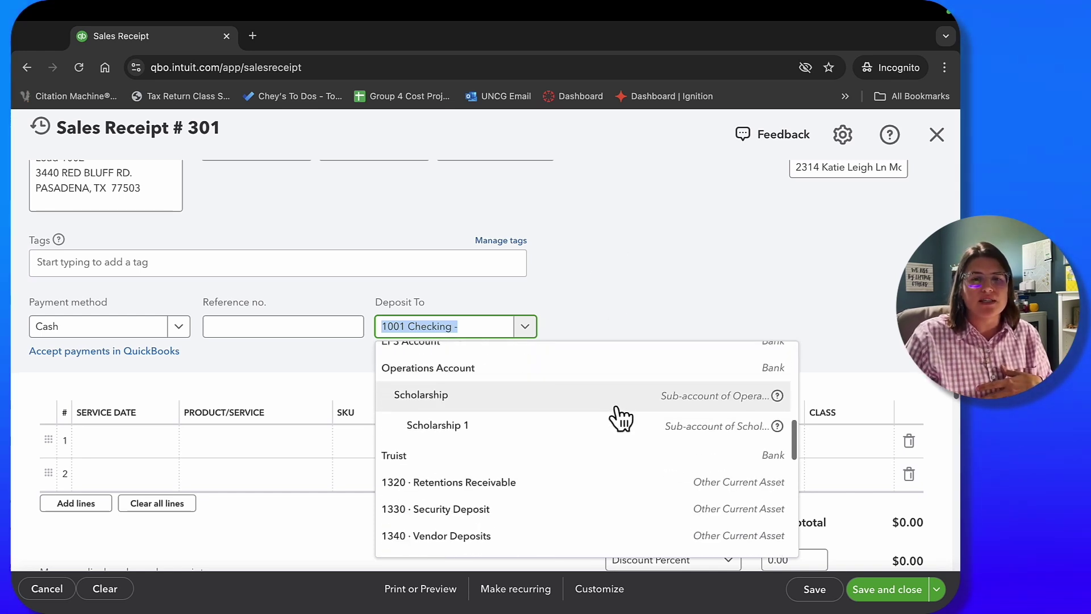
{"action": "scroll", "coordinate": [616, 417], "scroll_direction": "up", "scroll_amount": 2}
{"action": "scroll", "coordinate": [617, 415], "scroll_direction": "up", "scroll_amount": 4}
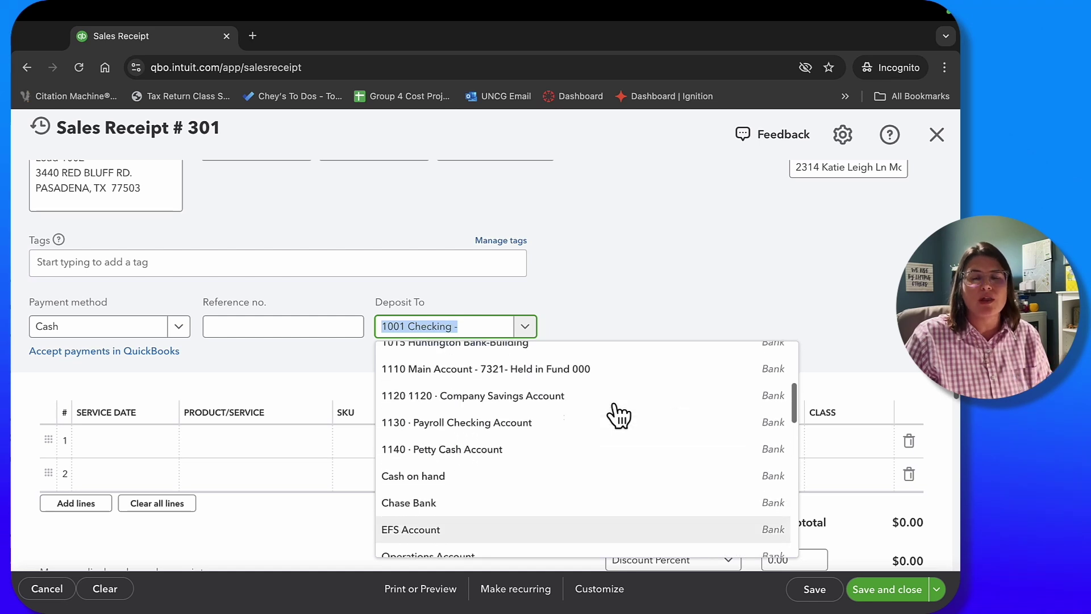
{"action": "left_click", "coordinate": [610, 267]}
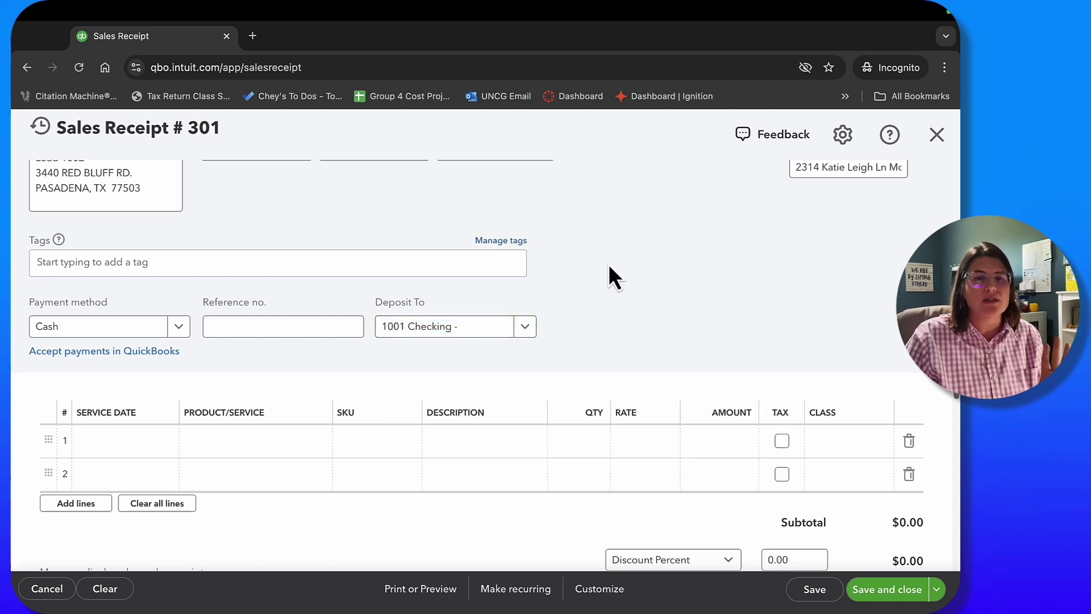
{"action": "left_click", "coordinate": [165, 440]}
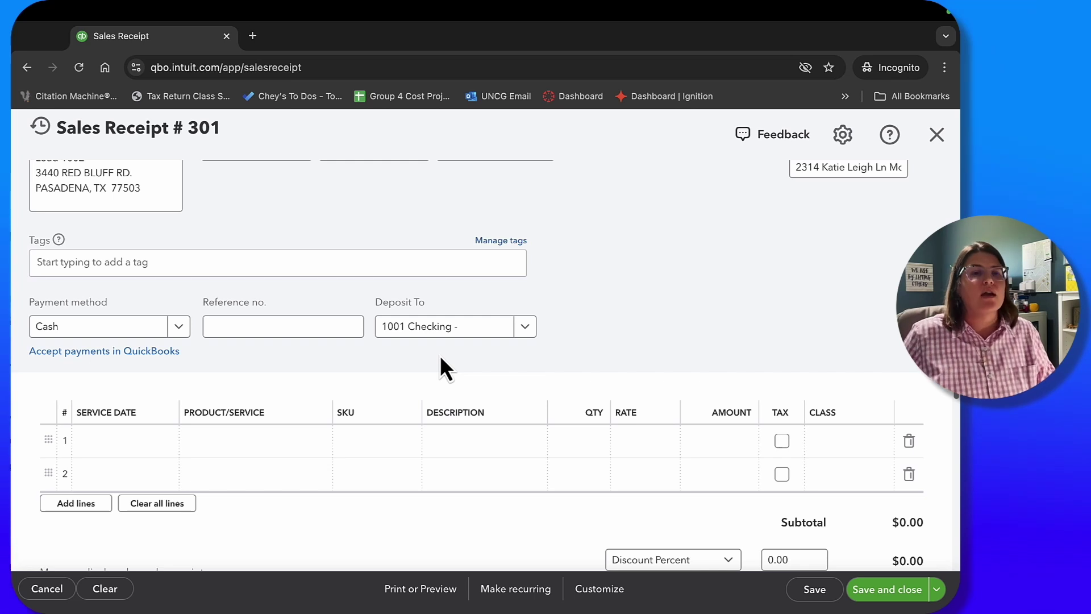
Step: Fill line one: service date 10/10/2024, 3000 Sales Products, quantity 1 at rate 100
{"action": "left_click", "coordinate": [162, 441]}
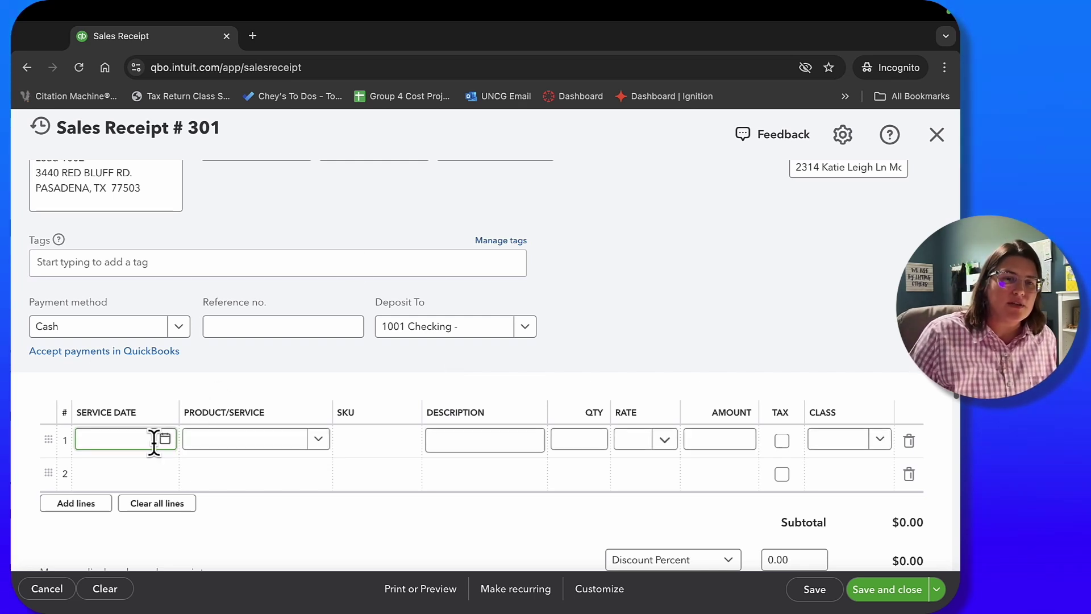
{"action": "left_click", "coordinate": [165, 440]}
{"action": "left_click", "coordinate": [195, 315]}
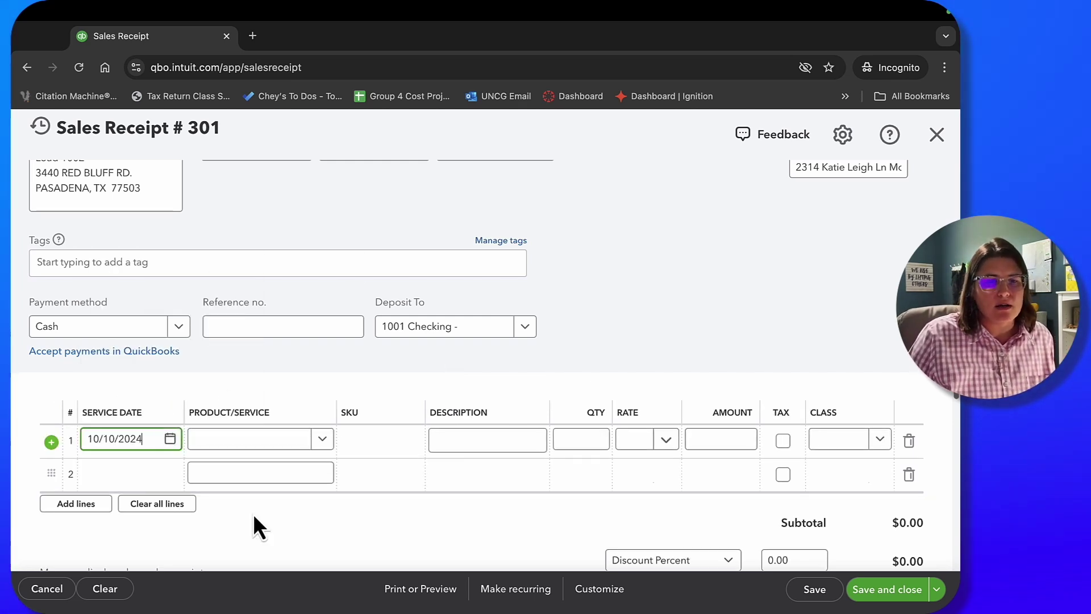
{"action": "left_click", "coordinate": [262, 442]}
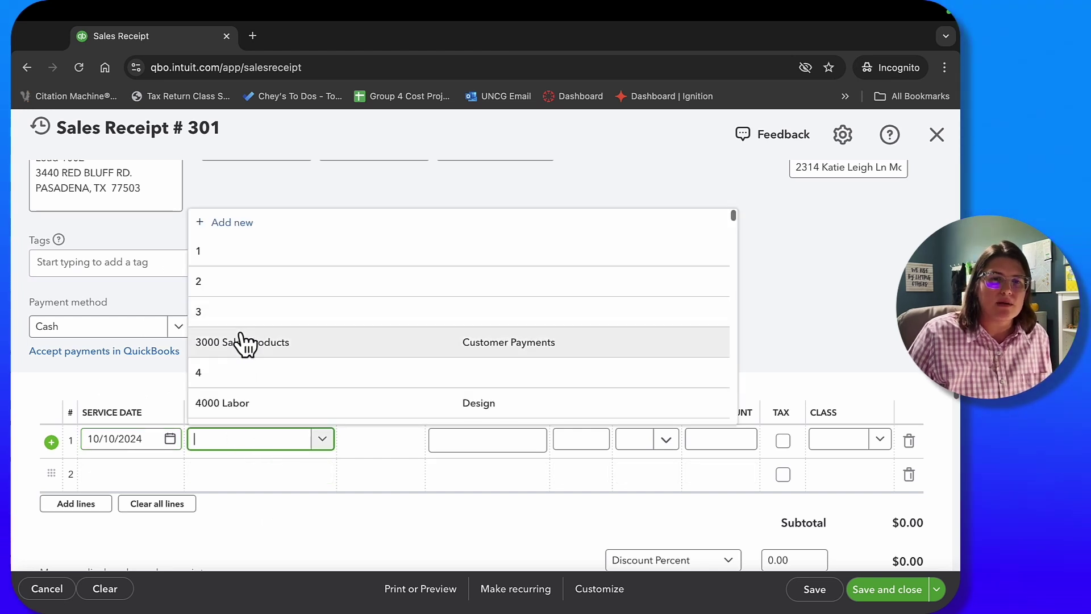
{"action": "left_click", "coordinate": [245, 343]}
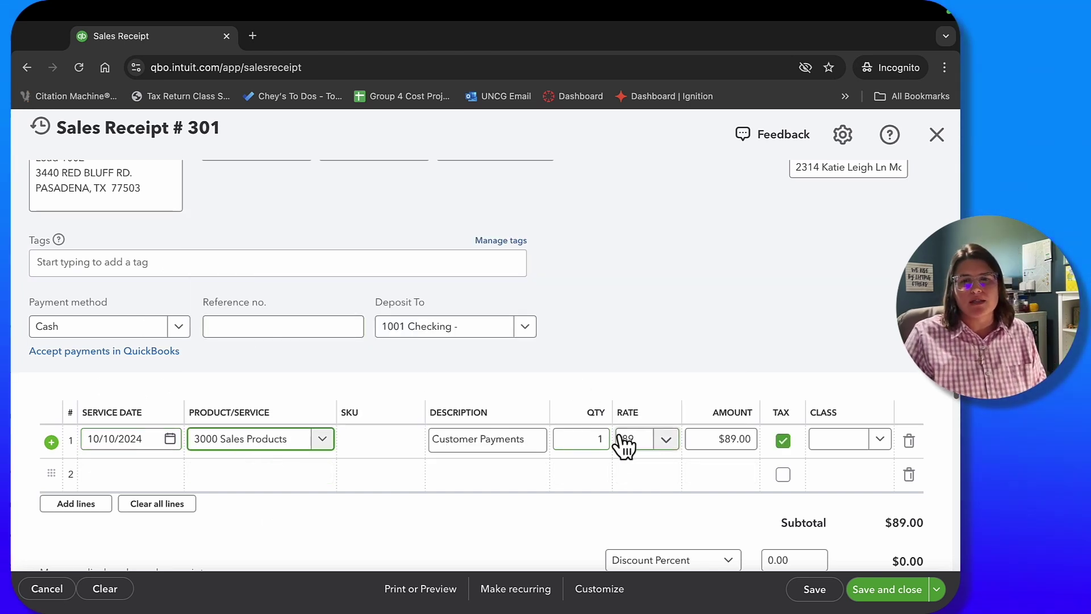
{"action": "left_click", "coordinate": [644, 441]}
{"action": "type", "text": "100"}
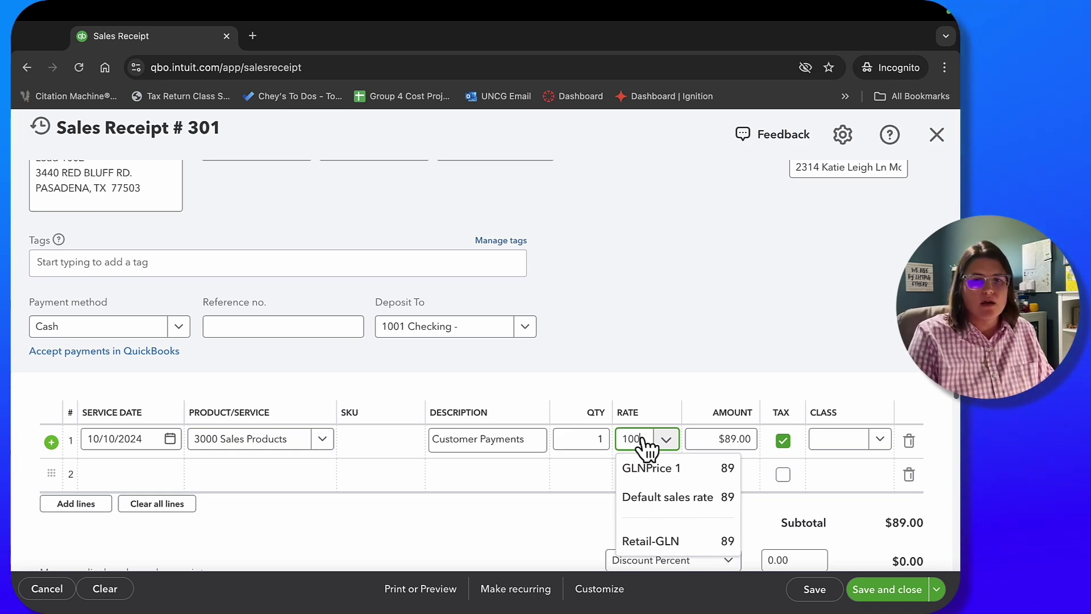
{"action": "key", "text": "Tab"}
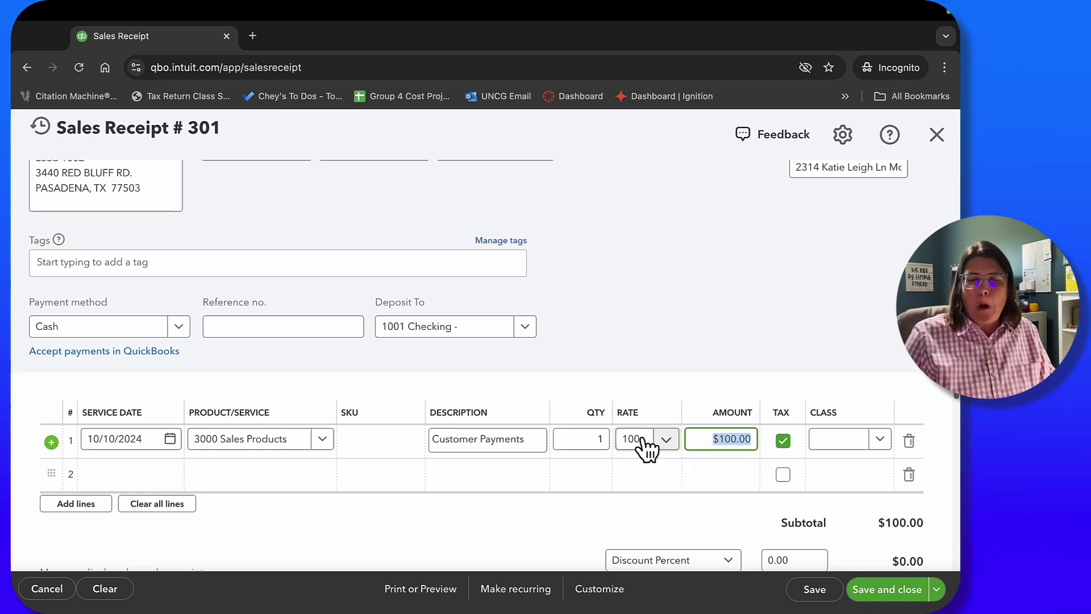
{"action": "scroll", "coordinate": [609, 333], "scroll_direction": "down", "scroll_amount": 5}
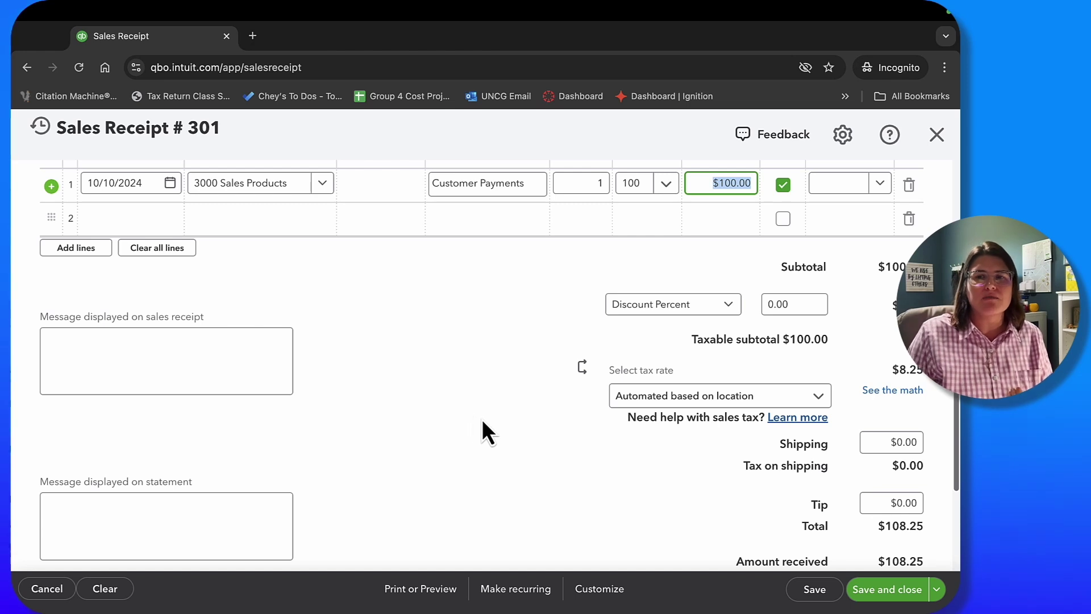
Step: Enter a shipping charge, then clear Shipping back to $0.00
{"action": "left_click", "coordinate": [912, 440]}
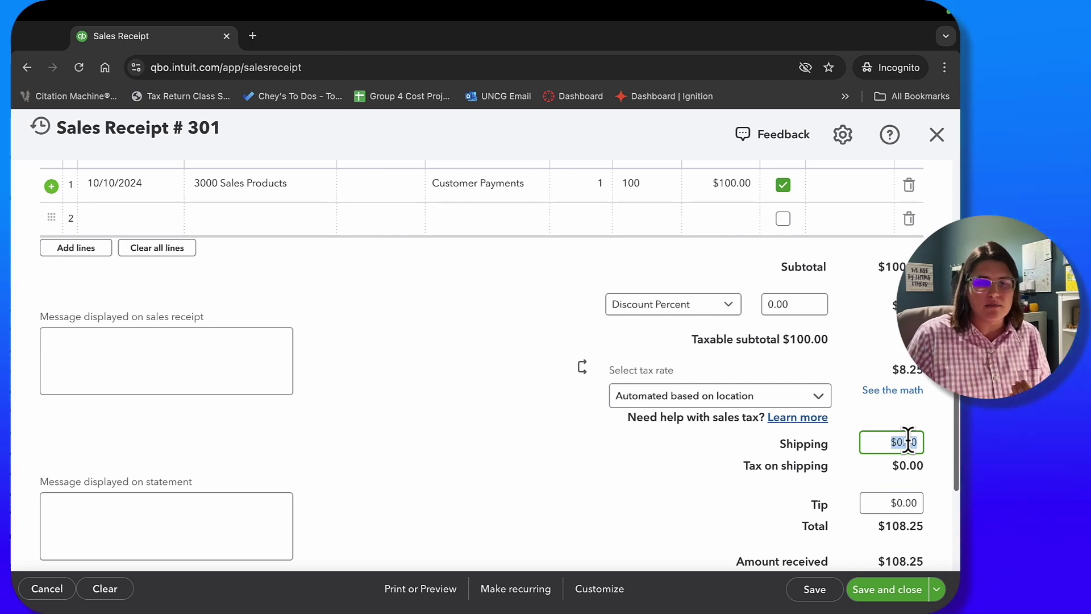
{"action": "type", "text": "21.75"}
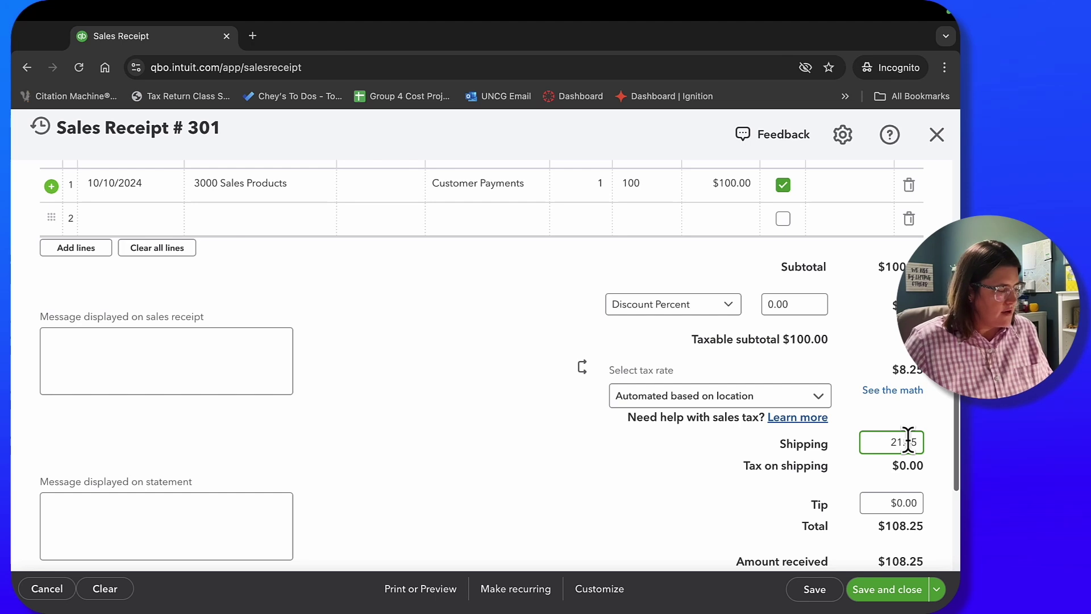
{"action": "key", "text": "Tab"}
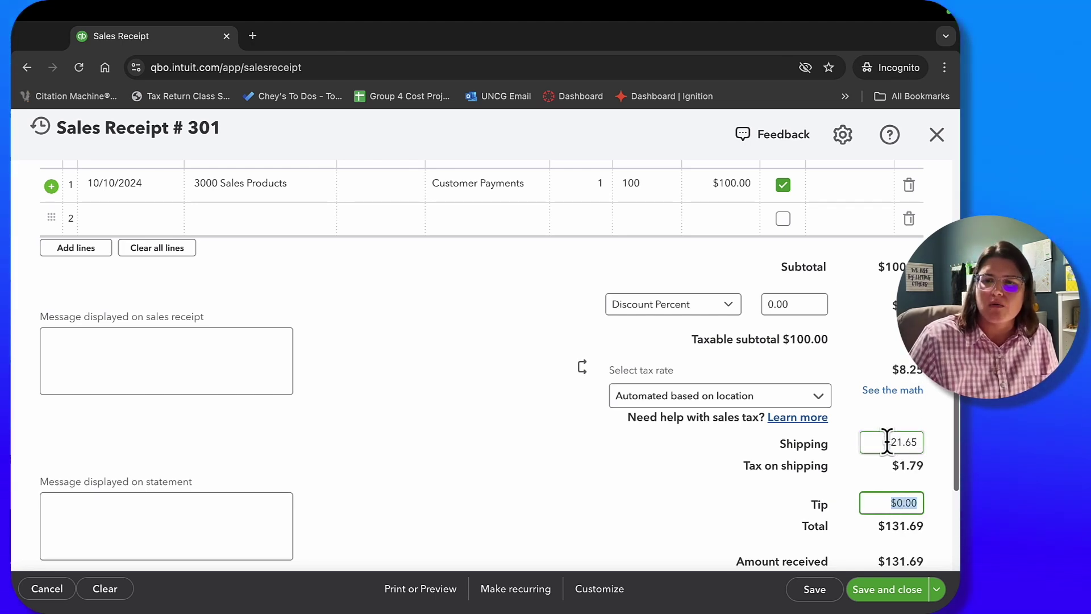
{"action": "left_click", "coordinate": [909, 442]}
{"action": "key", "text": "shift+Home"}
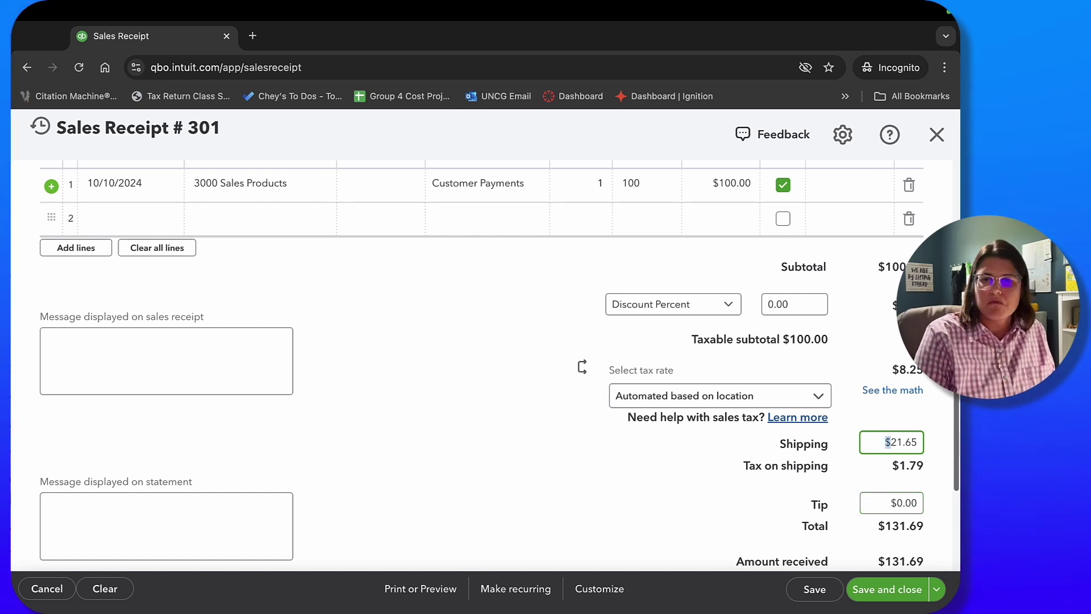
{"action": "key", "text": "shift+End"}
{"action": "key", "text": "BackSpace"}
{"action": "key", "text": "Tab"}
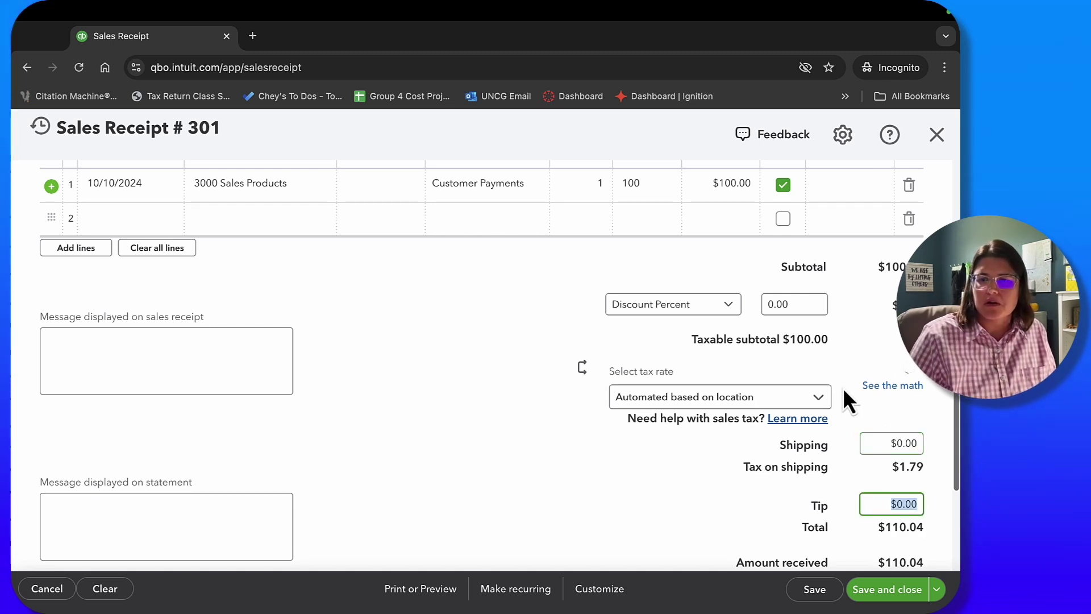
Step: Enter a $21.65 tip so the receipt total becomes $129.90
{"action": "type", "text": "1"}
{"action": "key", "text": "Tab"}
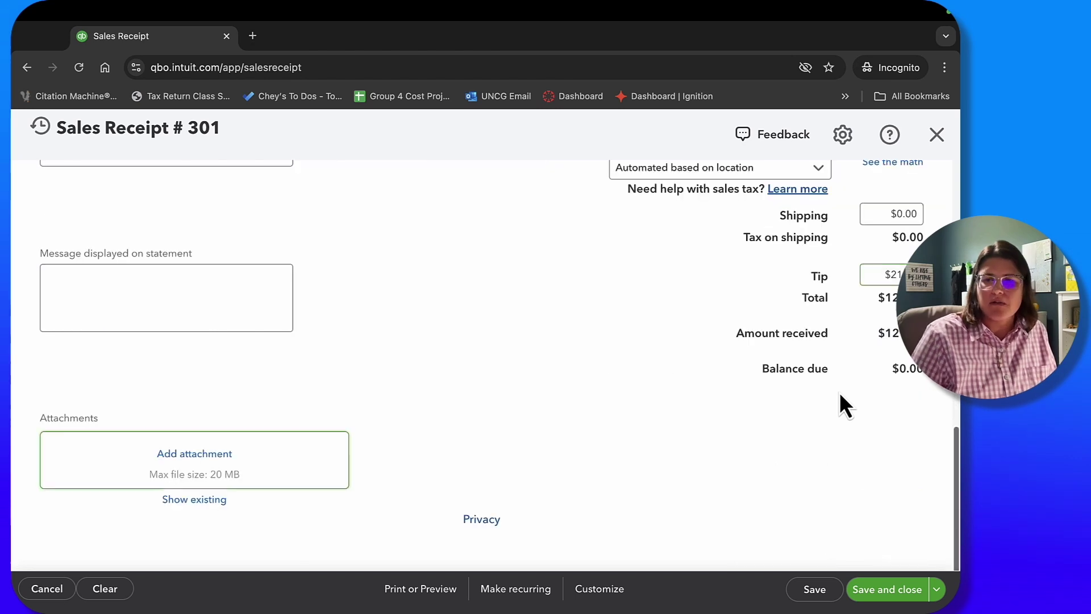
{"action": "scroll", "coordinate": [817, 424], "scroll_direction": "up", "scroll_amount": 3}
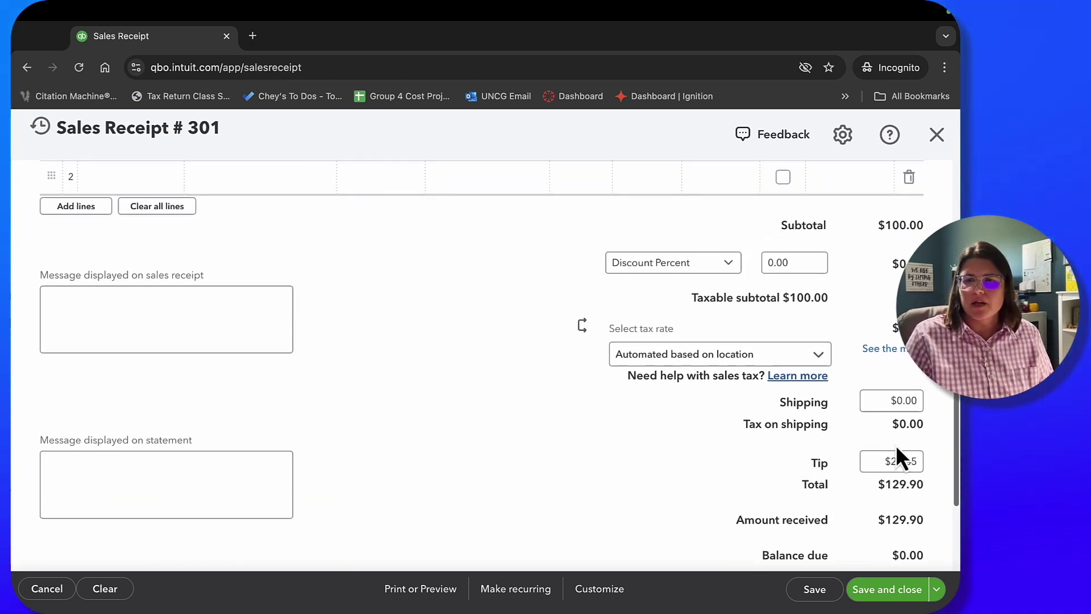
{"action": "left_click", "coordinate": [879, 461]}
{"action": "double_click", "coordinate": [878, 461]}
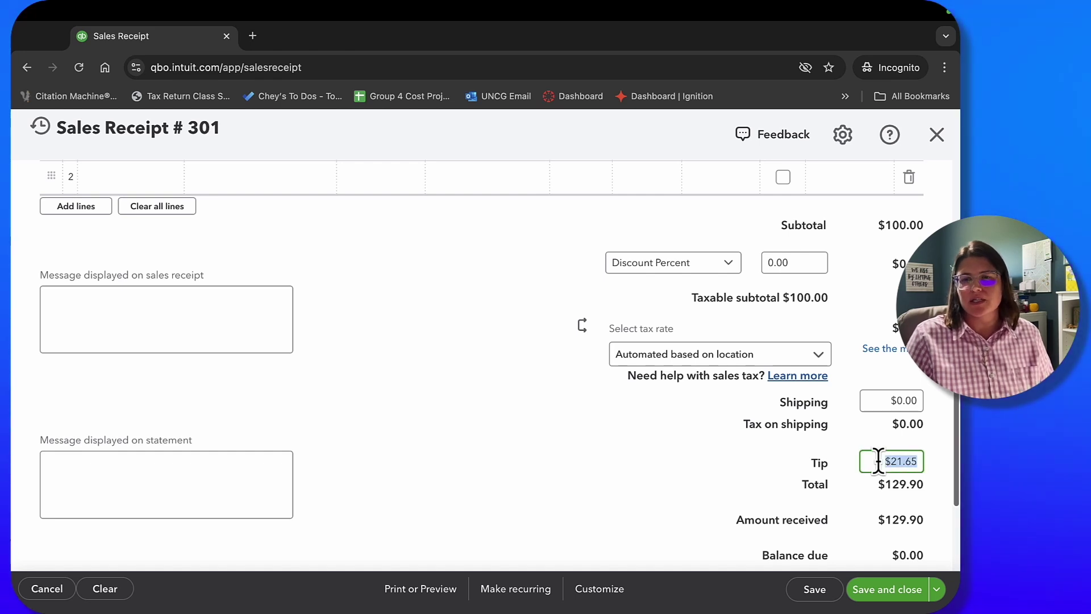
{"action": "scroll", "coordinate": [878, 461], "scroll_direction": "down", "scroll_amount": 1}
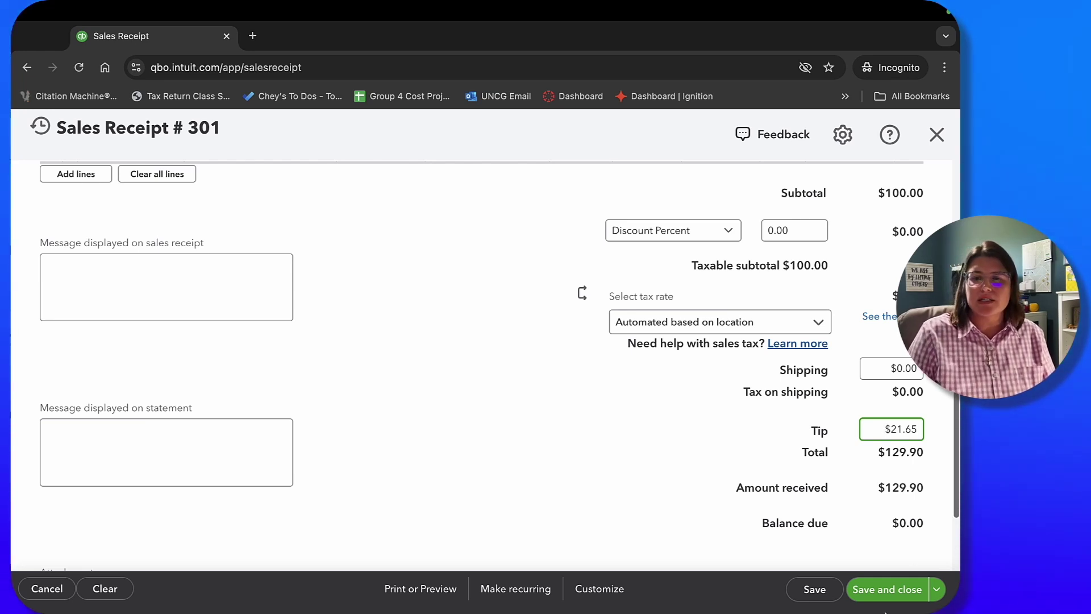
Step: Save and close receipt #301 despite missing Class fields, then hide dashboard figures
{"action": "left_click", "coordinate": [881, 591]}
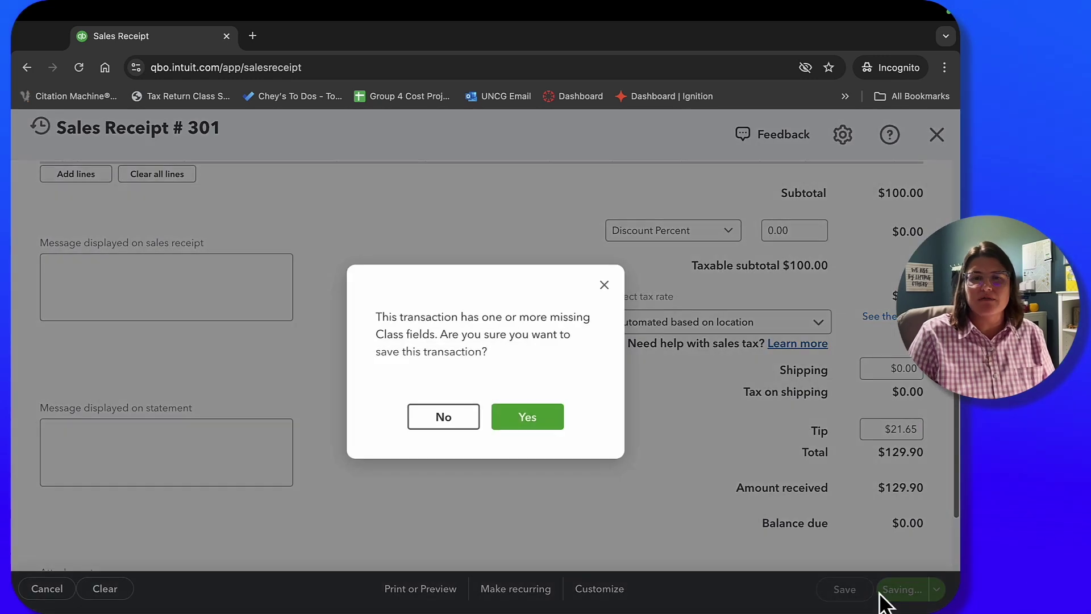
{"action": "left_click", "coordinate": [531, 423]}
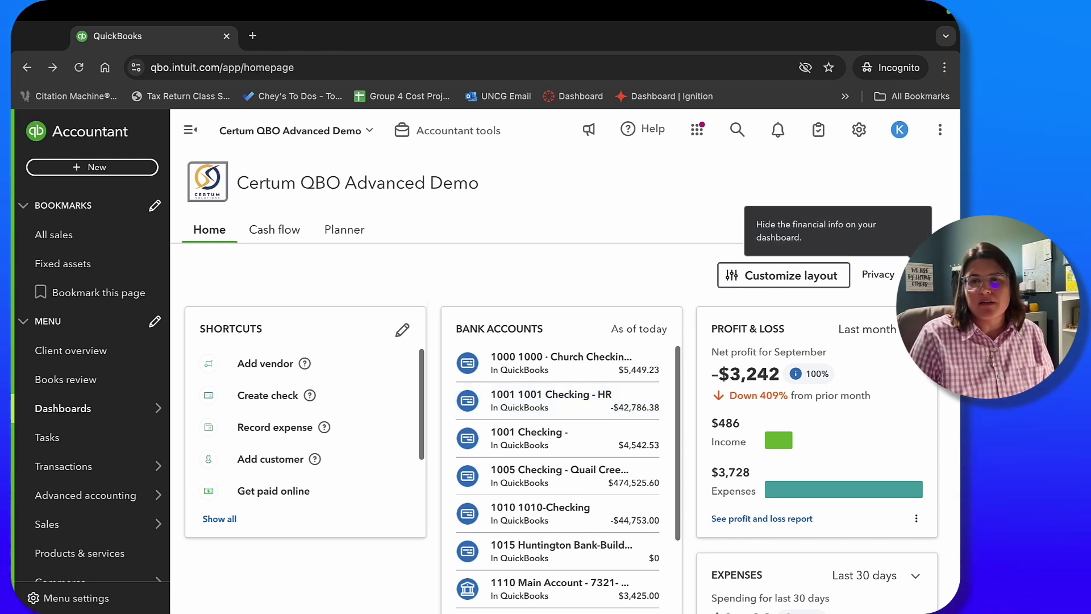
{"action": "left_click", "coordinate": [912, 274]}
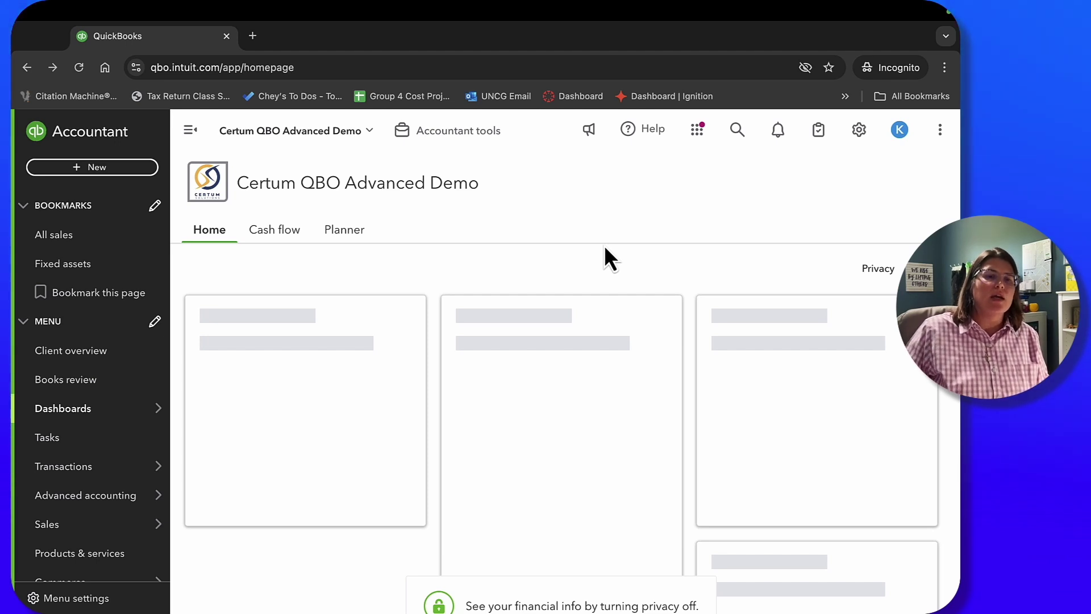
Step: Go to the Reports page and scroll down to the Favorites reports
{"action": "mouse_move", "coordinate": [49, 500]}
{"action": "scroll", "coordinate": [80, 503], "scroll_direction": "down", "scroll_amount": 1}
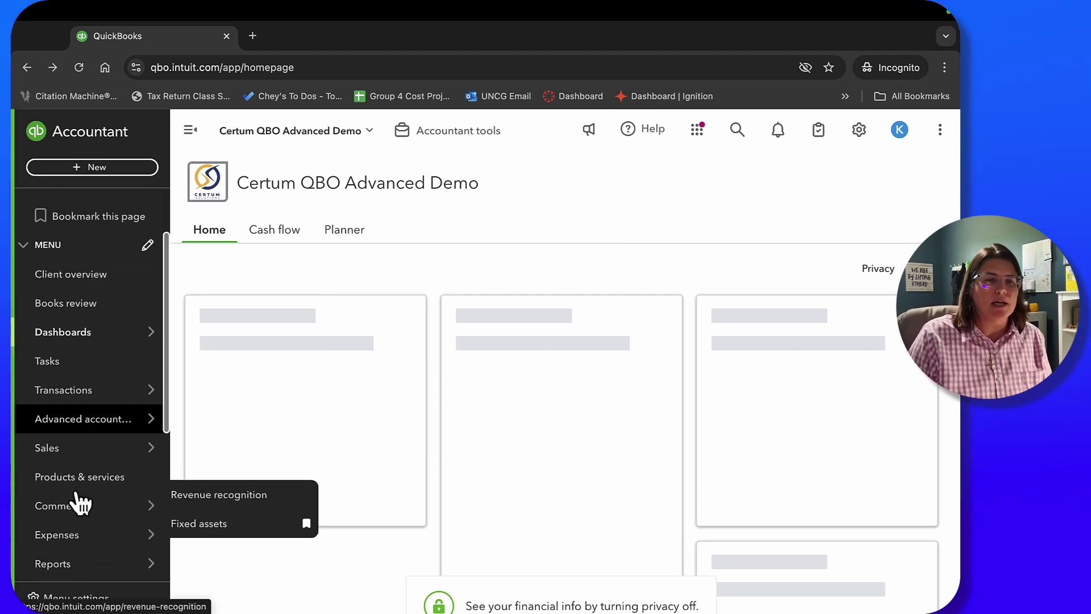
{"action": "scroll", "coordinate": [76, 502], "scroll_direction": "down", "scroll_amount": 1}
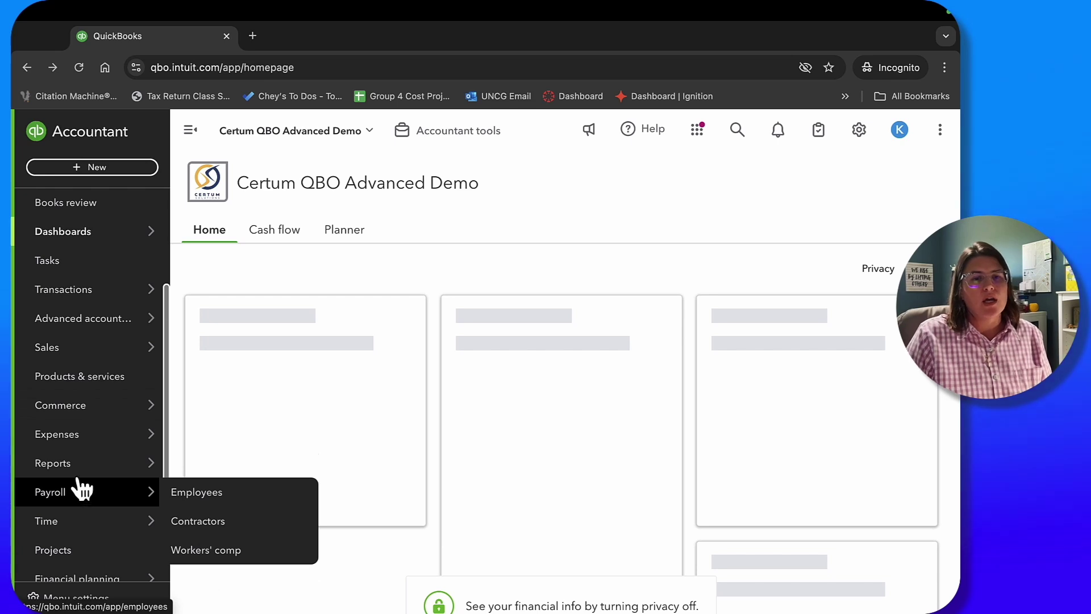
{"action": "mouse_move", "coordinate": [80, 476]}
{"action": "left_click", "coordinate": [222, 475]}
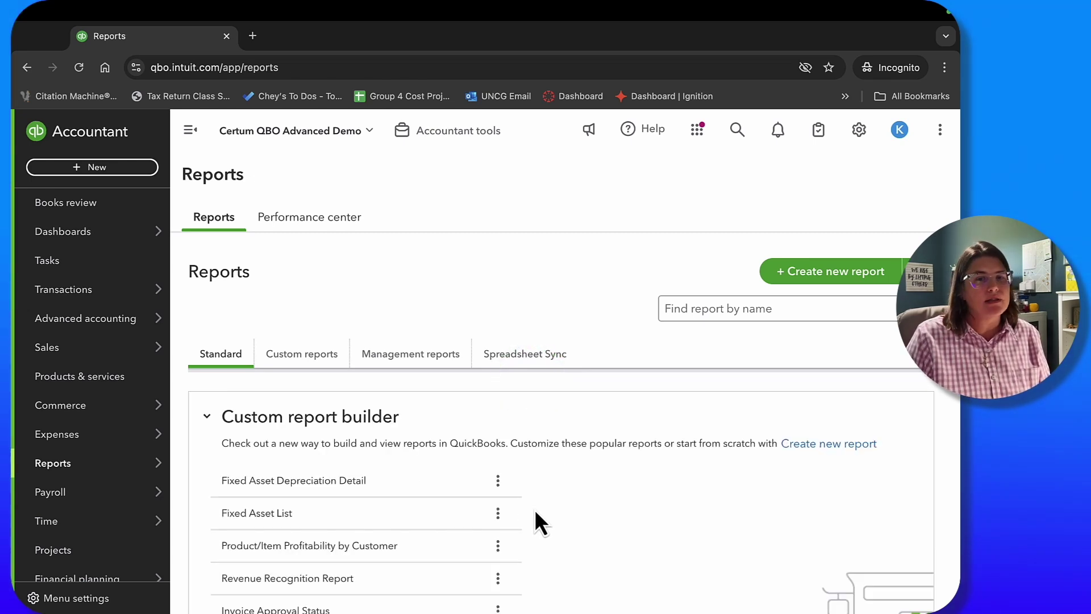
{"action": "scroll", "coordinate": [690, 522], "scroll_direction": "down", "scroll_amount": 3}
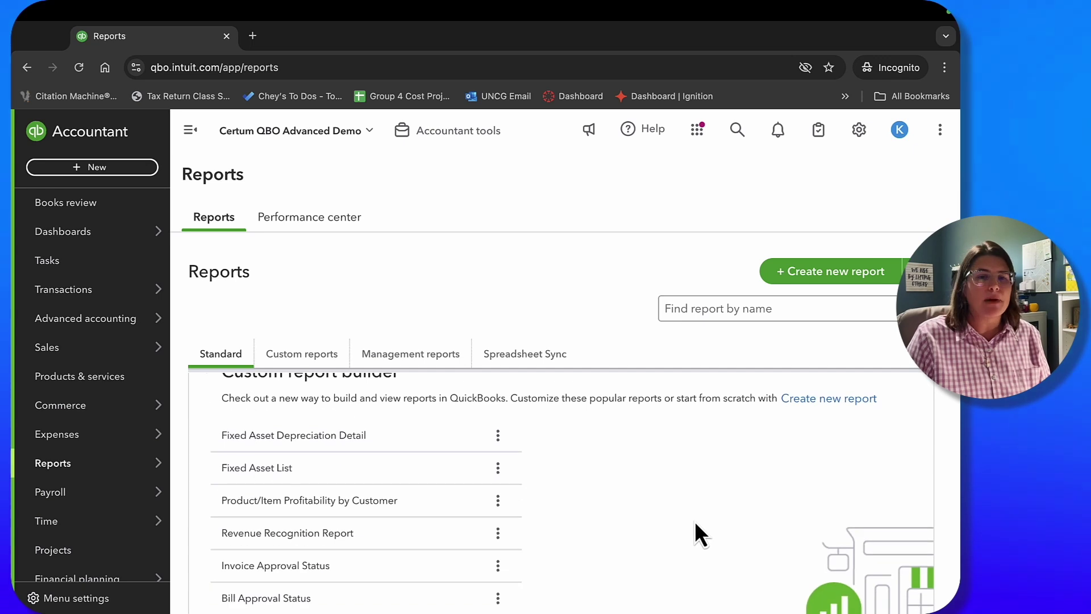
{"action": "scroll", "coordinate": [690, 516], "scroll_direction": "down", "scroll_amount": 3}
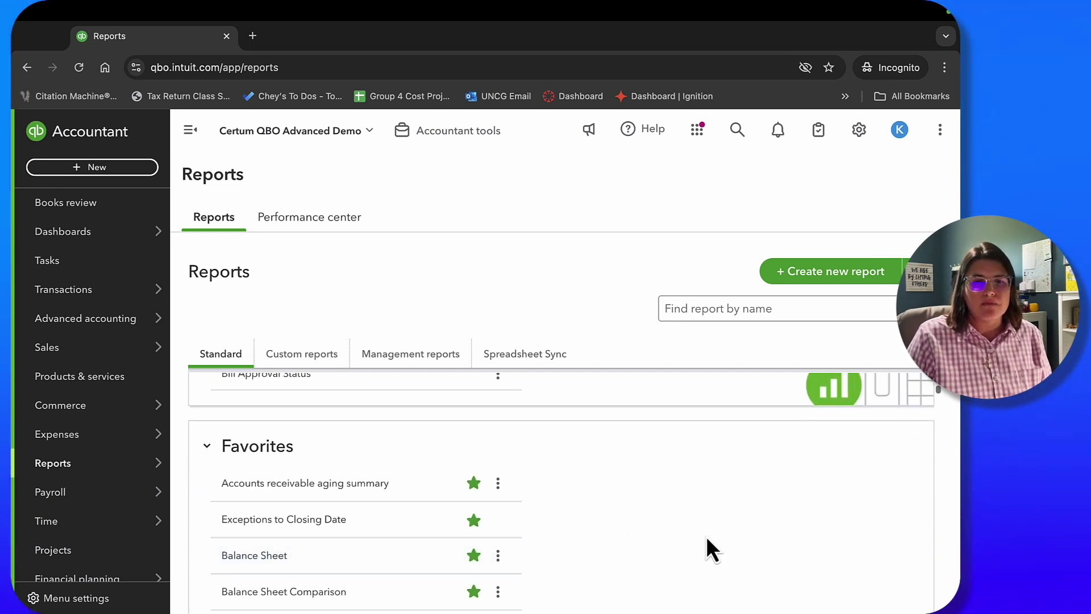
{"action": "scroll", "coordinate": [702, 533], "scroll_direction": "down", "scroll_amount": 2}
Step: Run the Balance Sheet with the report period set to This Month
{"action": "left_click", "coordinate": [256, 513]}
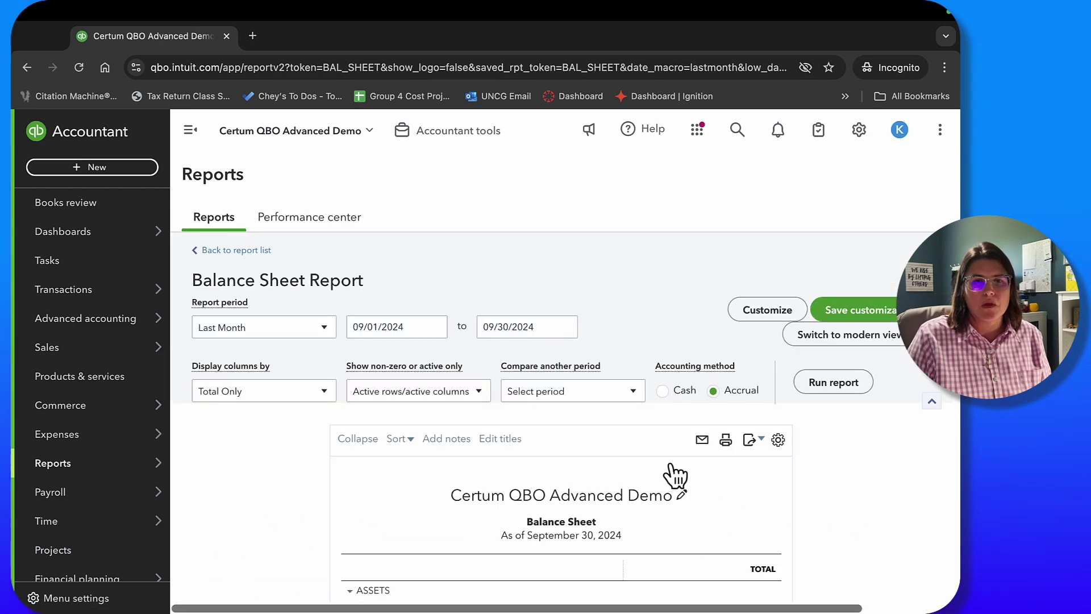
{"action": "scroll", "coordinate": [909, 506], "scroll_direction": "down", "scroll_amount": 2}
{"action": "scroll", "coordinate": [372, 421], "scroll_direction": "up", "scroll_amount": 3}
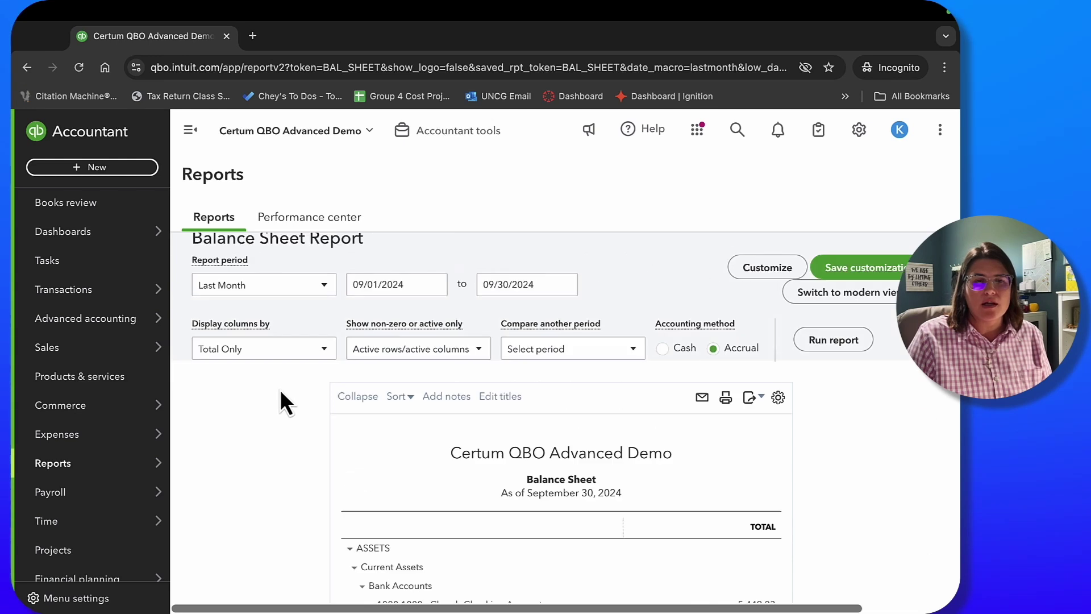
{"action": "left_click", "coordinate": [251, 328]}
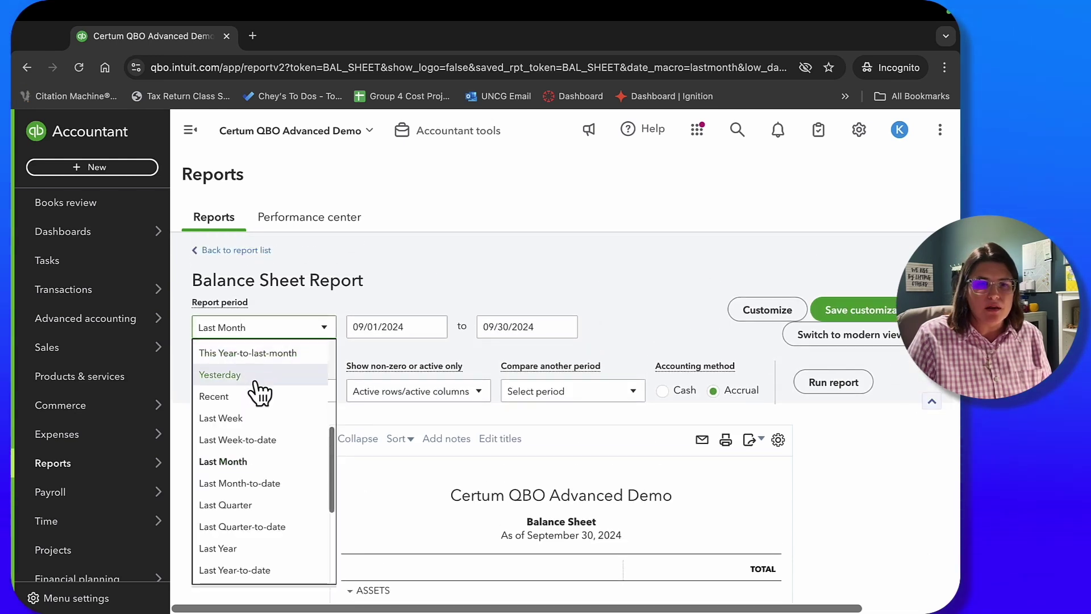
{"action": "scroll", "coordinate": [261, 455], "scroll_direction": "up", "scroll_amount": 4}
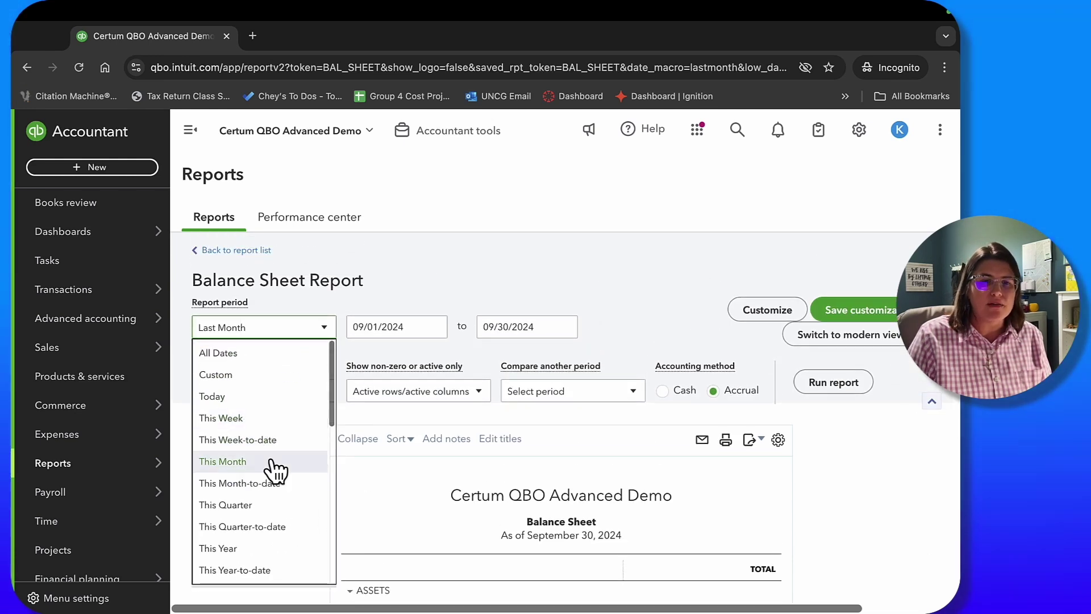
{"action": "left_click", "coordinate": [265, 462]}
{"action": "left_click", "coordinate": [834, 383]}
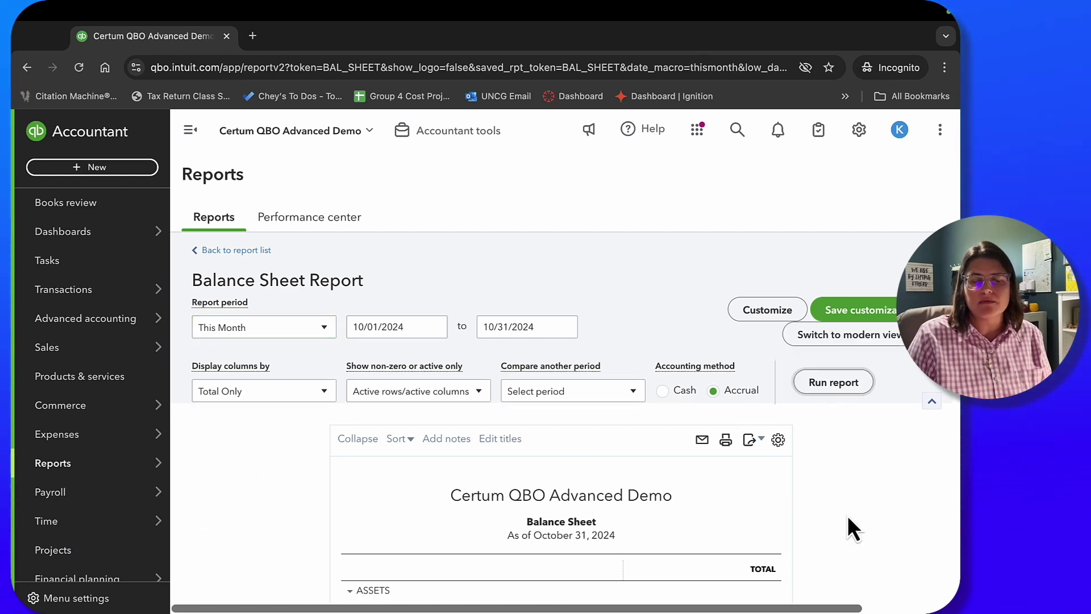
Step: Find Undistributed Tips (51.65) under Other Current Liabilities and drill into its transactions
{"action": "scroll", "coordinate": [848, 500], "scroll_direction": "down", "scroll_amount": 10}
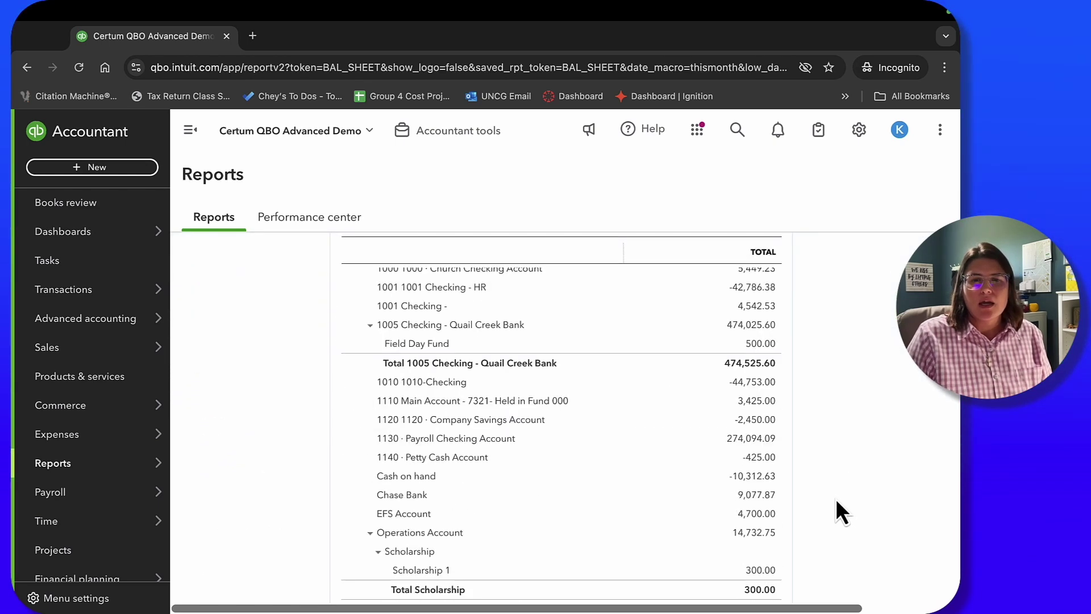
{"action": "scroll", "coordinate": [835, 499], "scroll_direction": "down", "scroll_amount": 5}
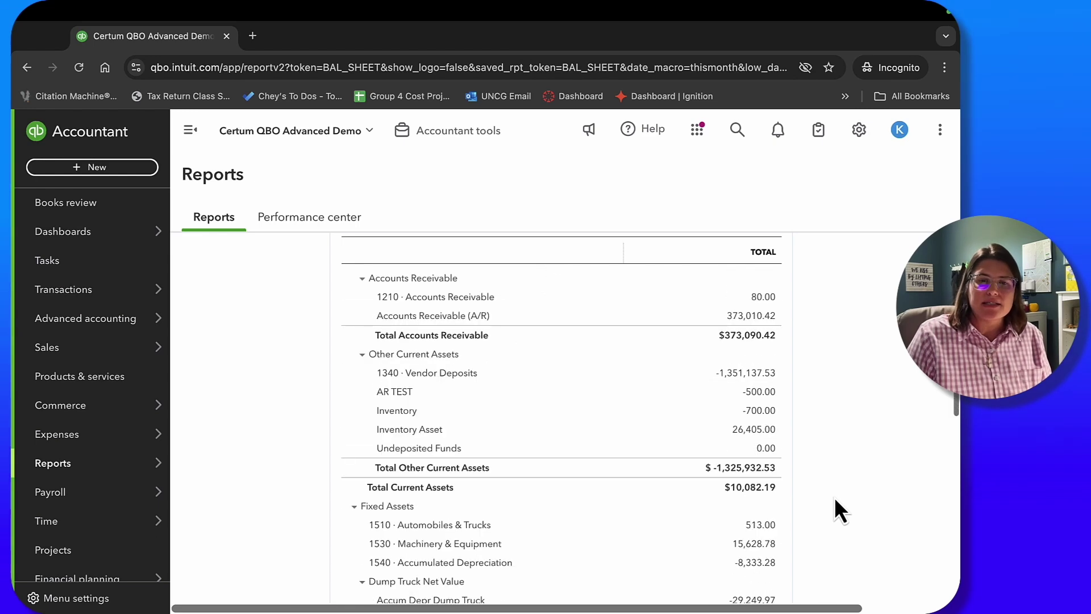
{"action": "scroll", "coordinate": [835, 493], "scroll_direction": "down", "scroll_amount": 4}
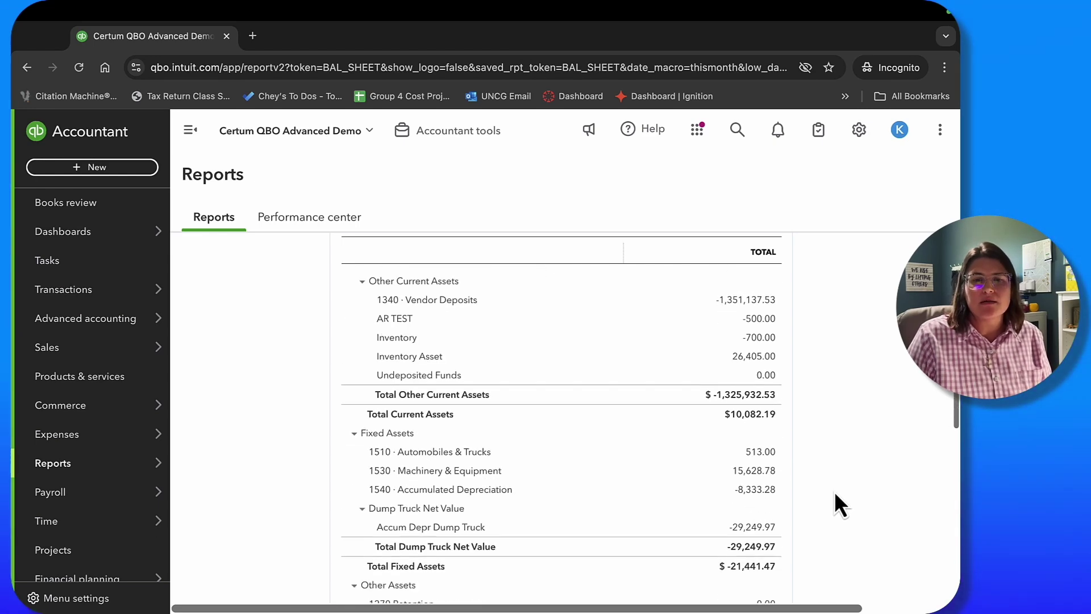
{"action": "scroll", "coordinate": [836, 493], "scroll_direction": "down", "scroll_amount": 3}
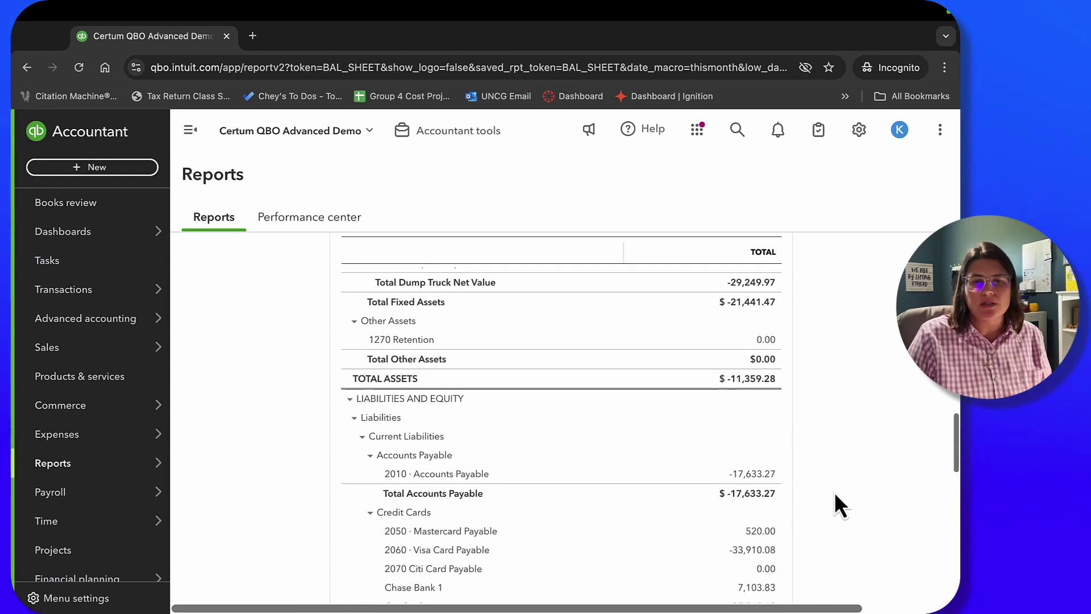
{"action": "scroll", "coordinate": [836, 493], "scroll_direction": "down", "scroll_amount": 4}
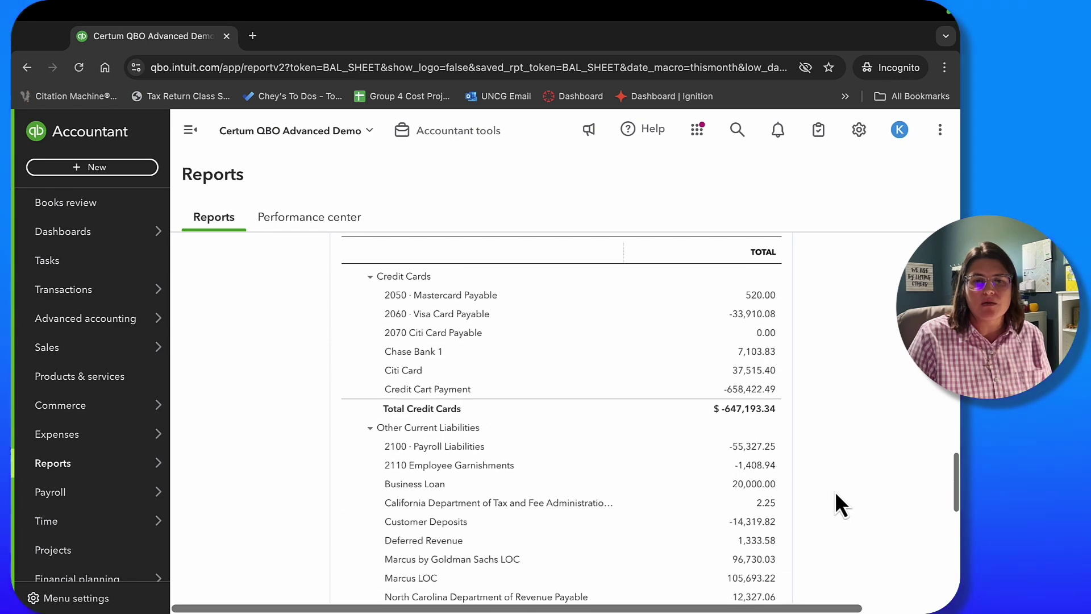
{"action": "scroll", "coordinate": [835, 496], "scroll_direction": "down", "scroll_amount": 2}
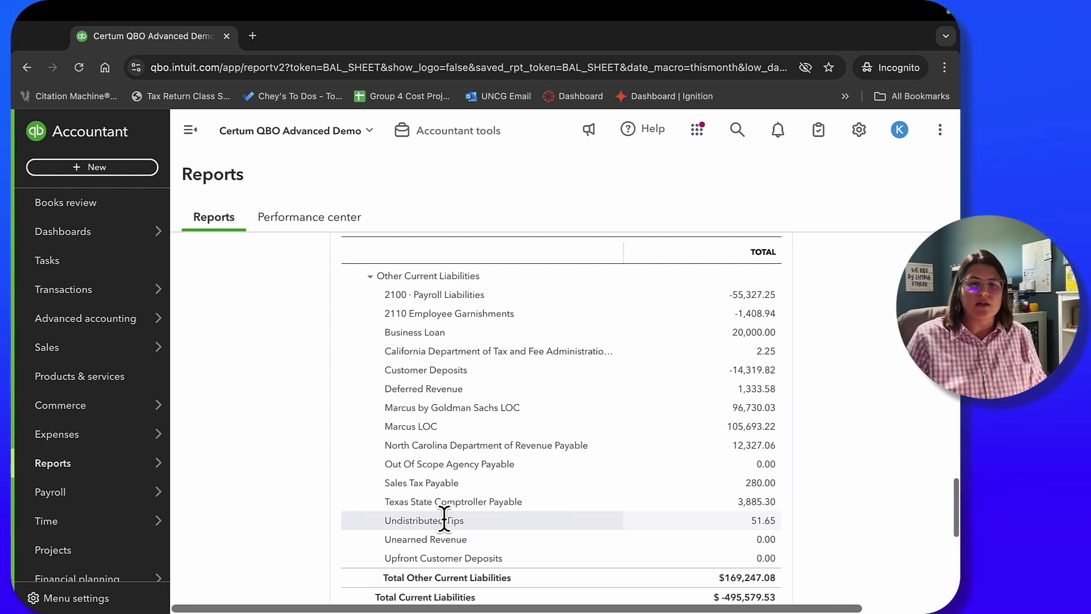
{"action": "left_click", "coordinate": [773, 522]}
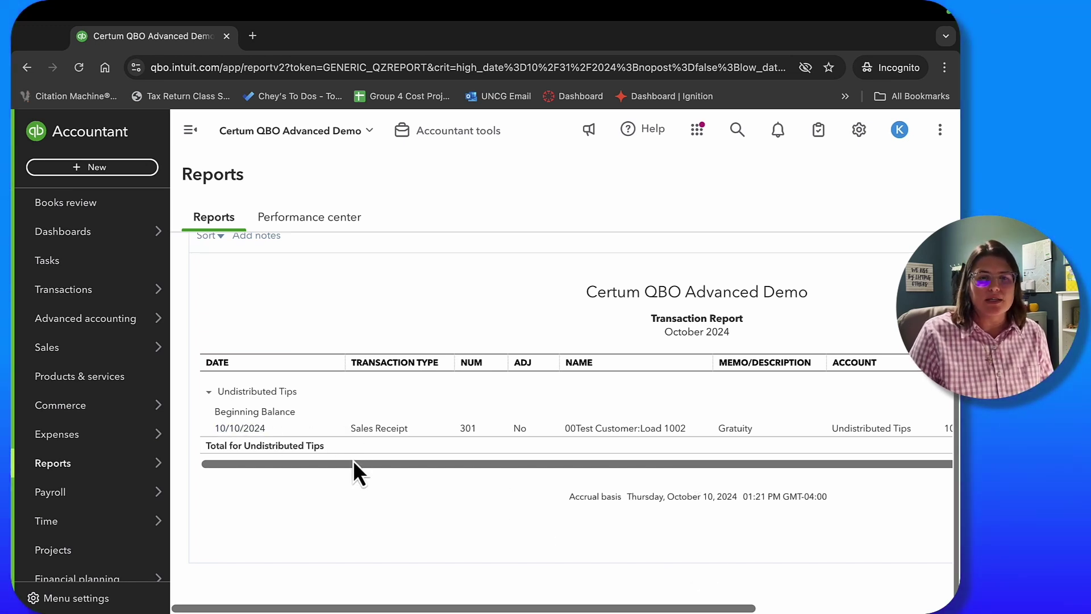
Step: Scroll horizontally across the Undistributed Tips Transaction Report to view every column
{"action": "left_click_drag", "start_coordinate": [351, 463], "coordinate": [470, 467]}
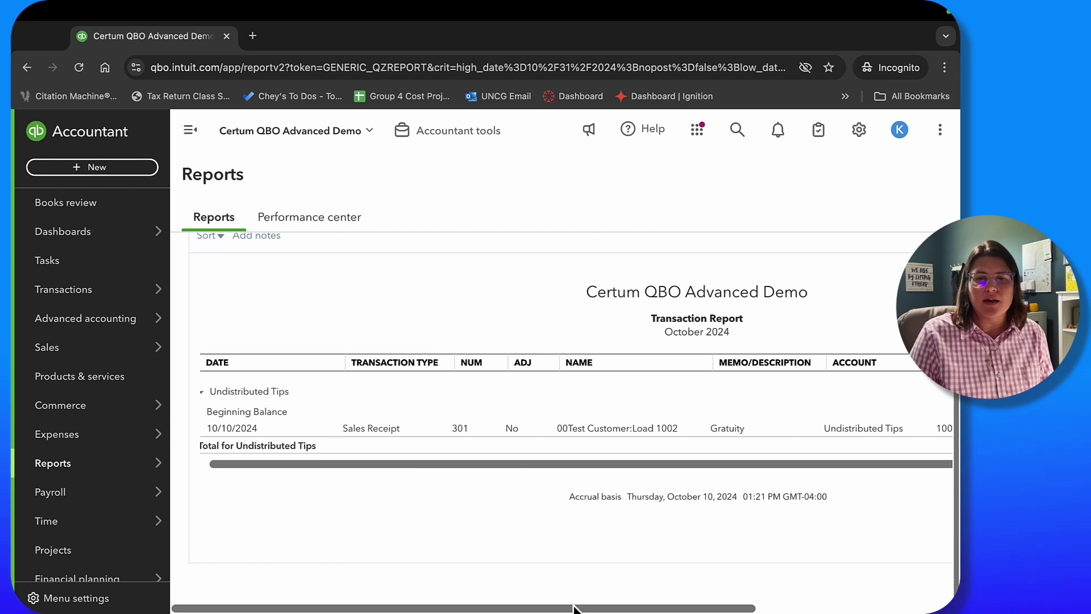
{"action": "mouse_move", "coordinate": [573, 610]}
{"action": "left_mouse_down"}
{"action": "mouse_move", "coordinate": [840, 611]}
{"action": "mouse_move", "coordinate": [572, 610]}
{"action": "left_mouse_up"}
{"action": "left_click_drag", "start_coordinate": [415, 608], "coordinate": [522, 607]}
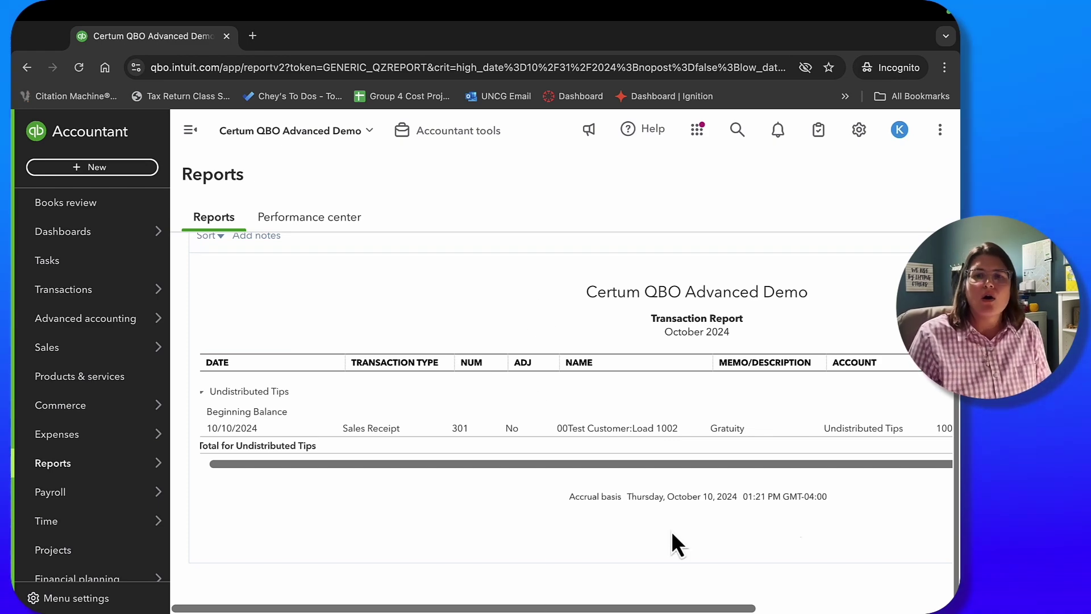
{"action": "scroll", "coordinate": [674, 537], "scroll_direction": "up", "scroll_amount": 4}
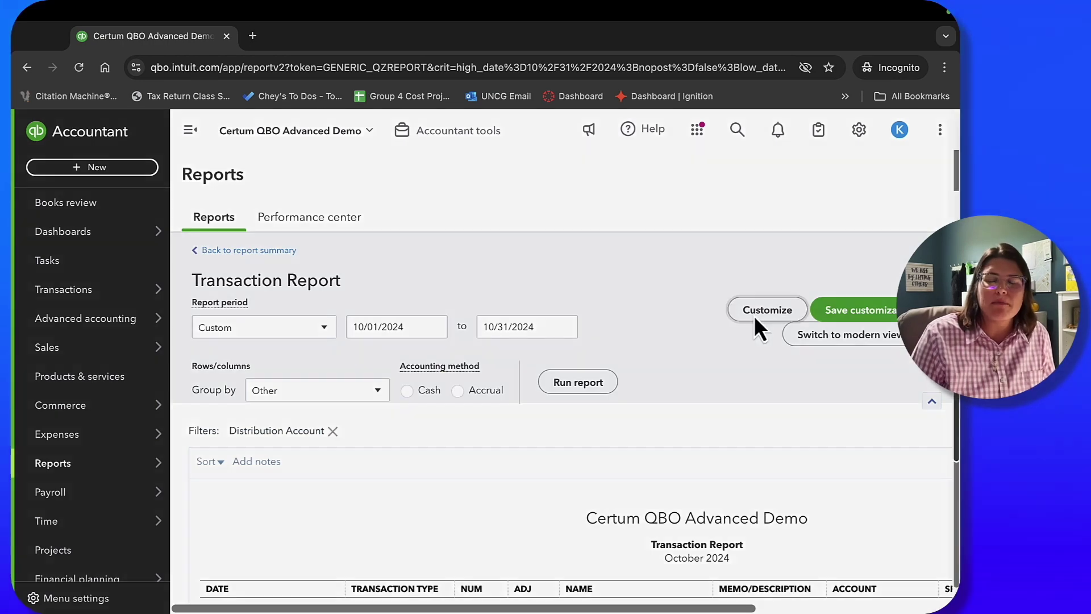
Step: Add Created By and Employee columns in Customize, then close the panel
{"action": "left_click", "coordinate": [753, 315]}
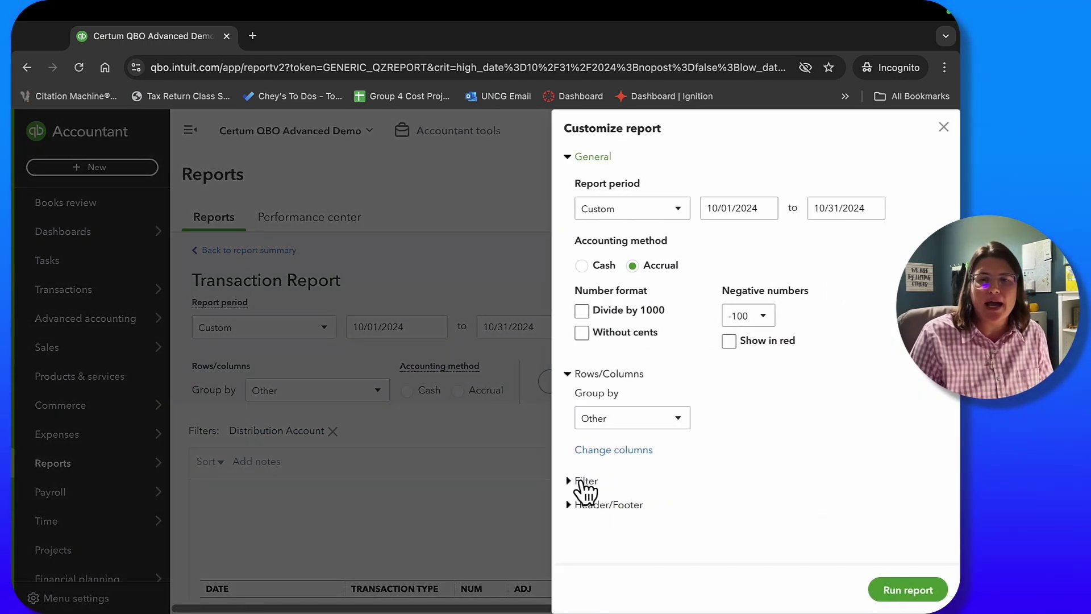
{"action": "left_click", "coordinate": [591, 452]}
{"action": "scroll", "coordinate": [682, 478], "scroll_direction": "down", "scroll_amount": 8}
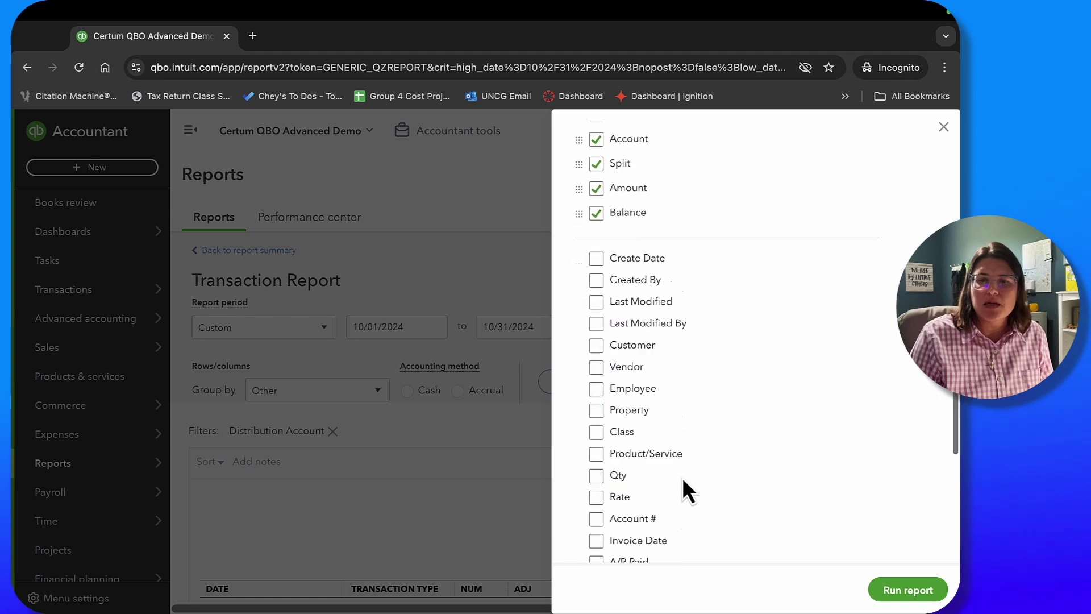
{"action": "scroll", "coordinate": [682, 480], "scroll_direction": "down", "scroll_amount": 5}
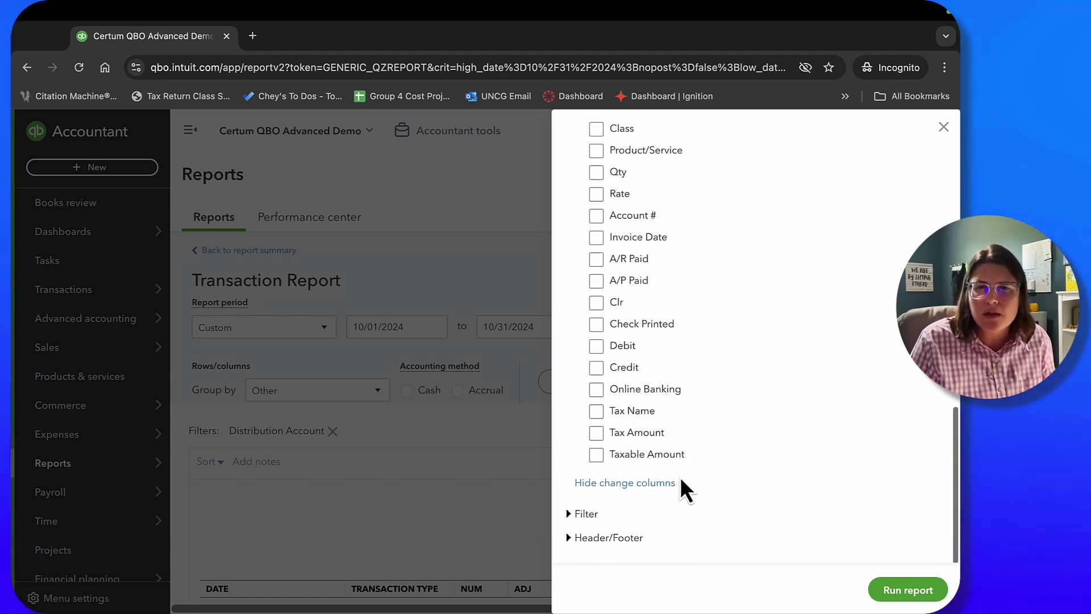
{"action": "scroll", "coordinate": [677, 476], "scroll_direction": "up", "scroll_amount": 5}
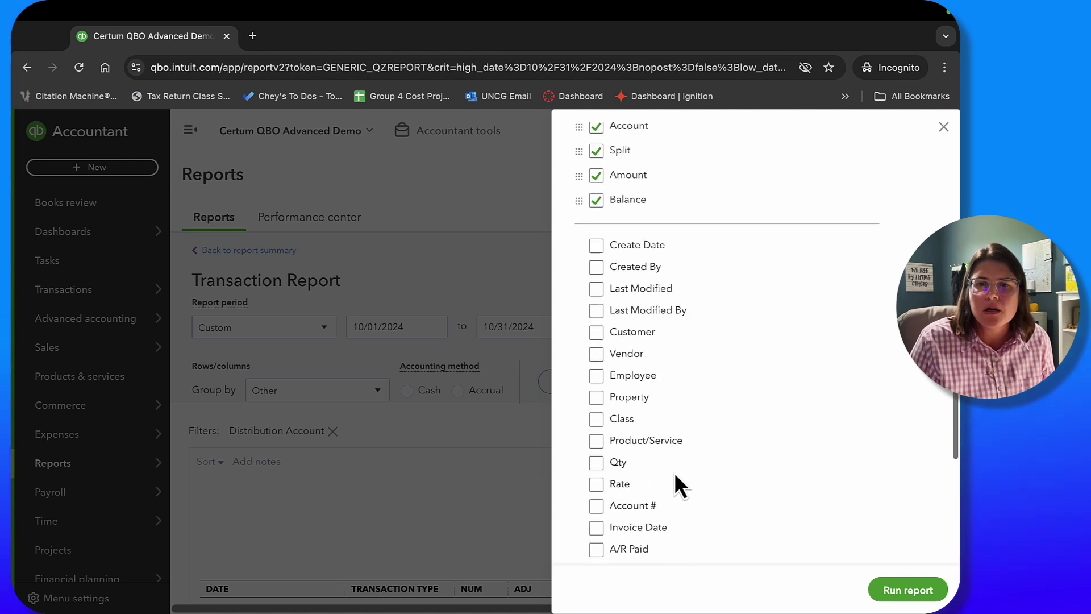
{"action": "left_click", "coordinate": [596, 266]}
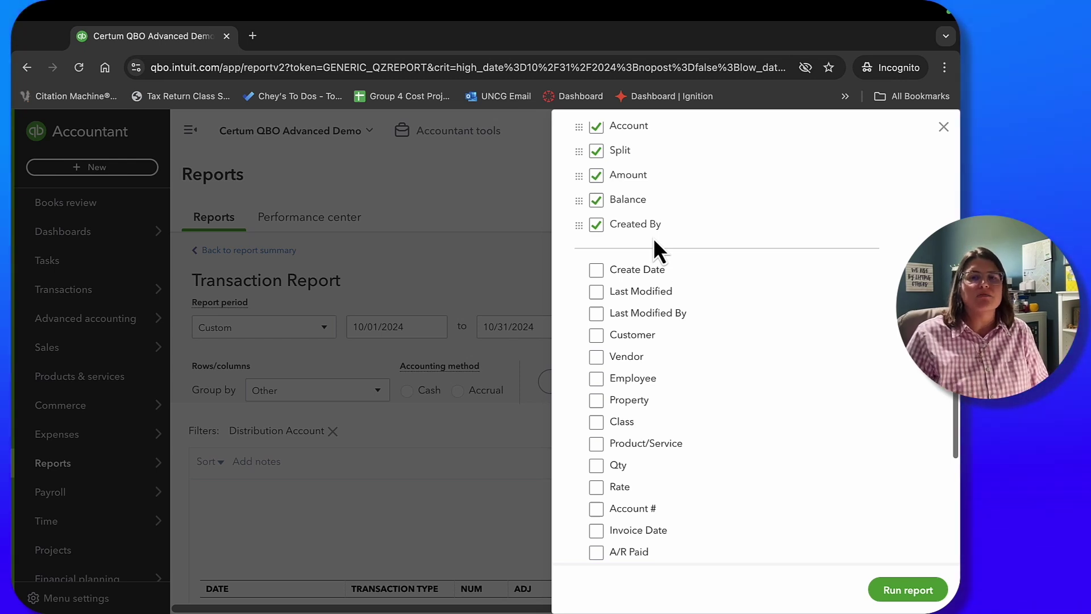
{"action": "left_click", "coordinate": [596, 378]}
{"action": "left_click", "coordinate": [943, 126]}
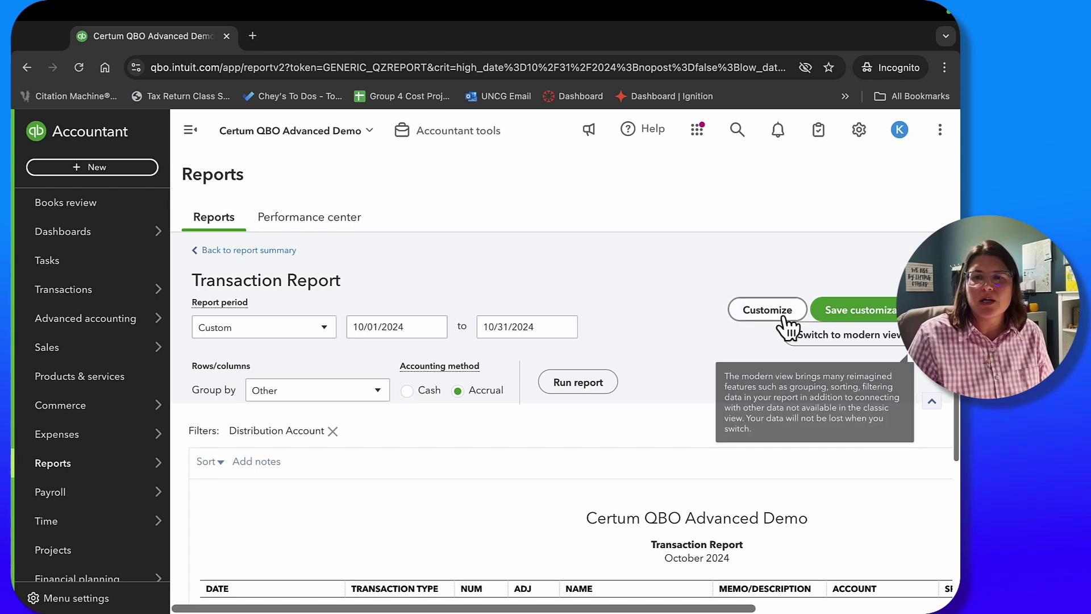
Step: Save the customization as 'Custom Tip Report' and go to the reports list
{"action": "left_click", "coordinate": [863, 311]}
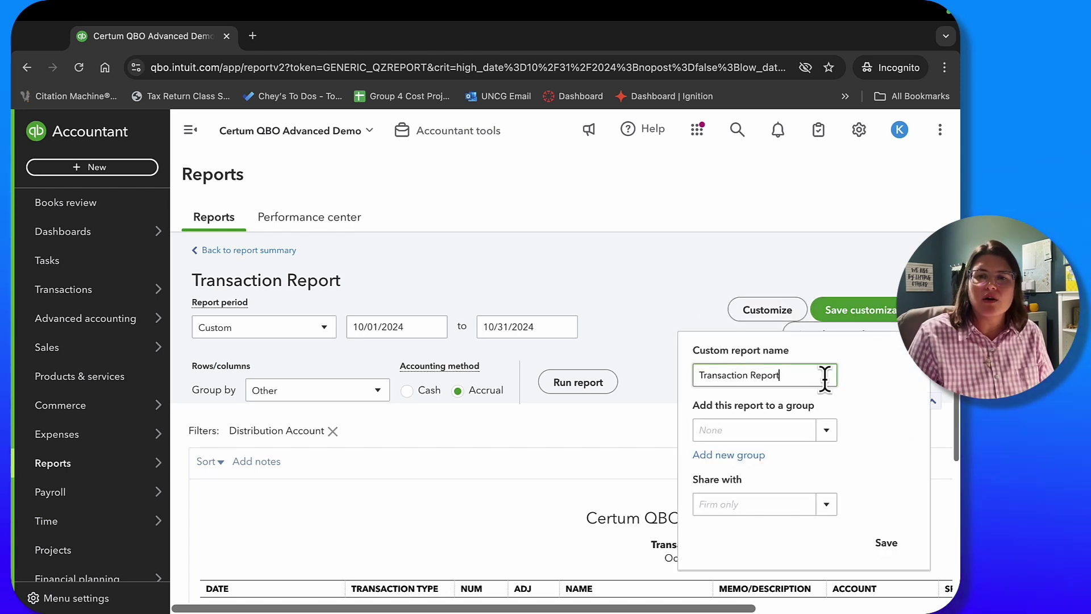
{"action": "left_click_drag", "start_coordinate": [825, 376], "coordinate": [630, 353]}
{"action": "type", "text": "Custom Tip Report"}
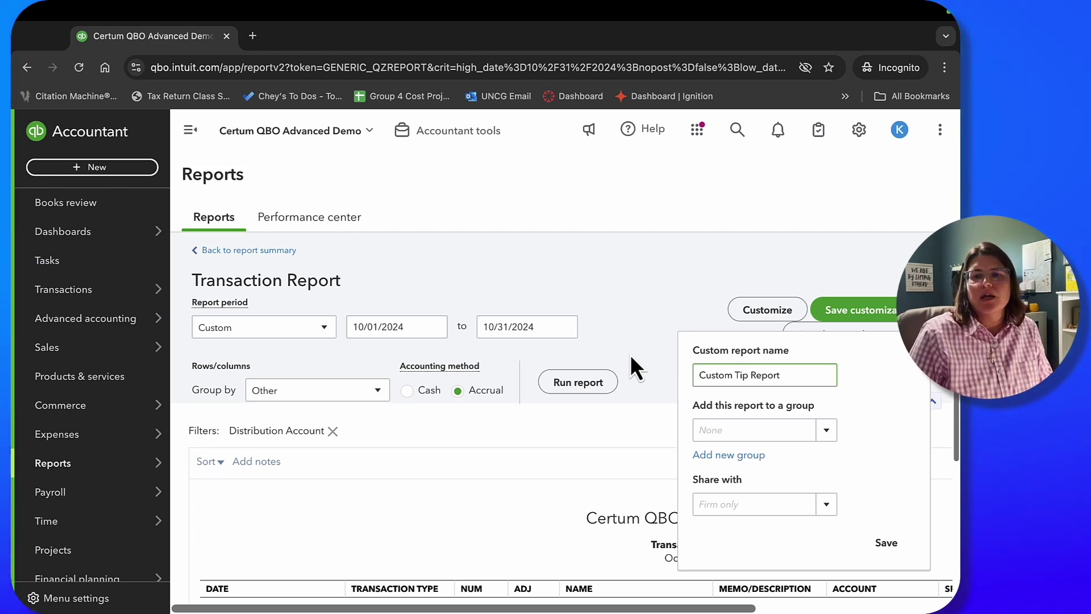
{"action": "left_click", "coordinate": [888, 544]}
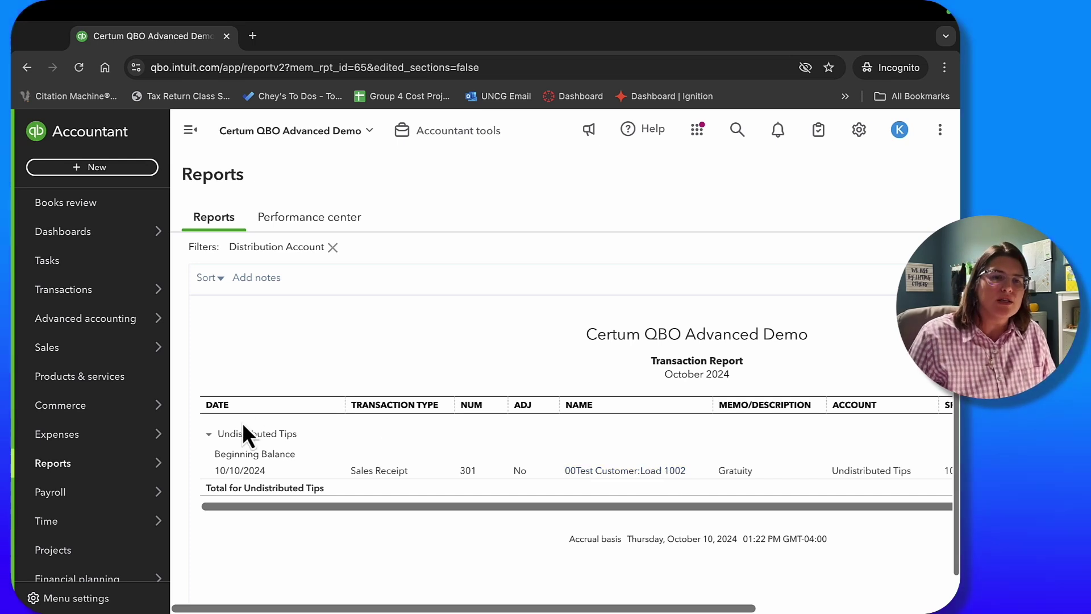
{"action": "mouse_move", "coordinate": [144, 480]}
{"action": "left_click", "coordinate": [184, 465]}
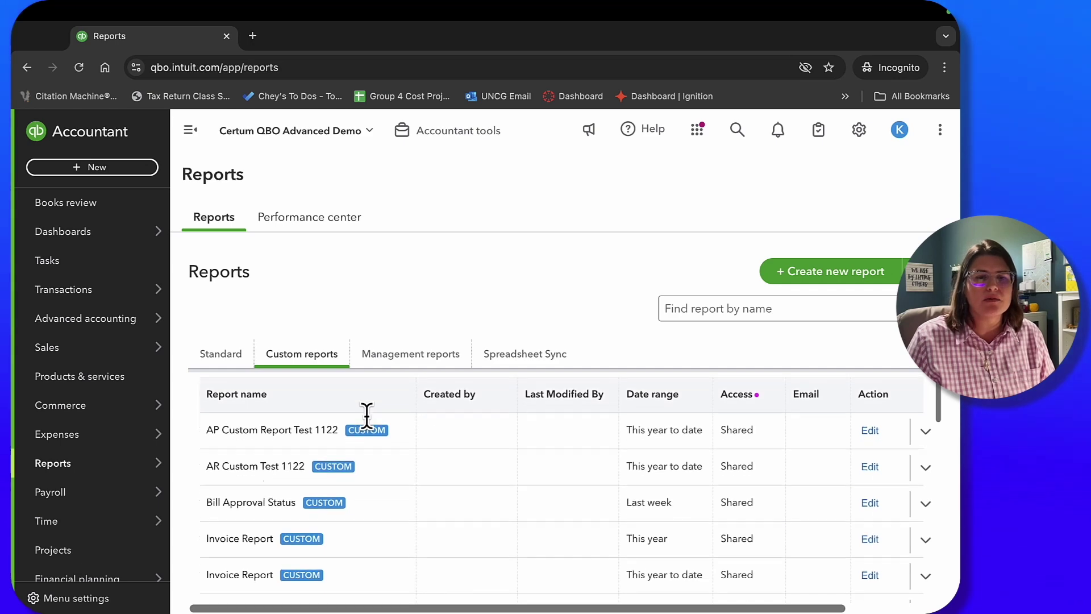
Step: Scroll the Custom reports list down to find Custom Tip Report for 10/01/2024–10/31/2024
{"action": "scroll", "coordinate": [372, 429], "scroll_direction": "down", "scroll_amount": 5}
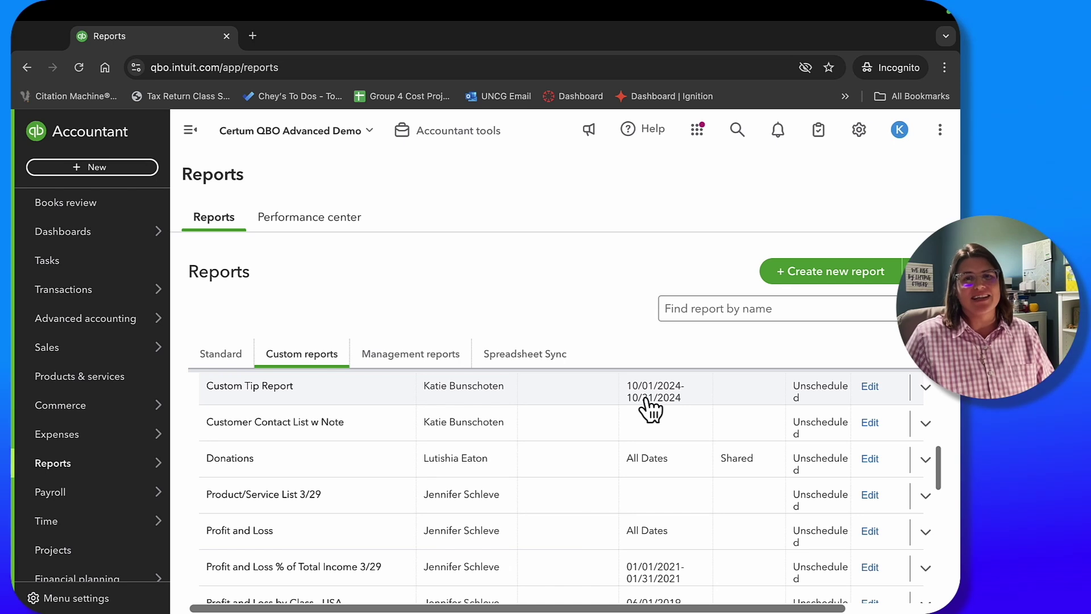
{"action": "mouse_move", "coordinate": [488, 582]}
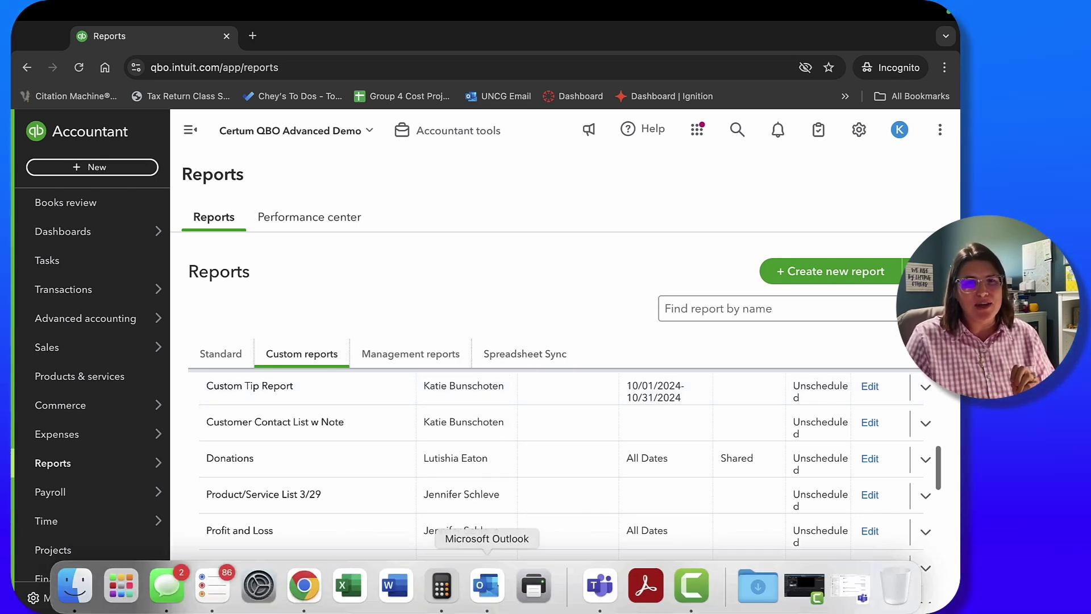